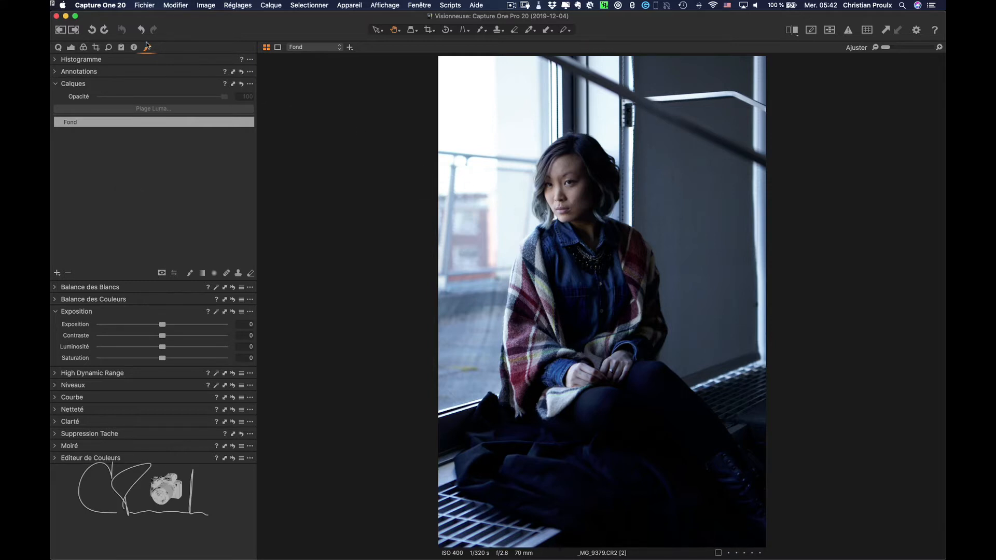
Step: Apply the automatic High Dynamic Range and Exposition adjustments to the portrait
left_click(71, 48)
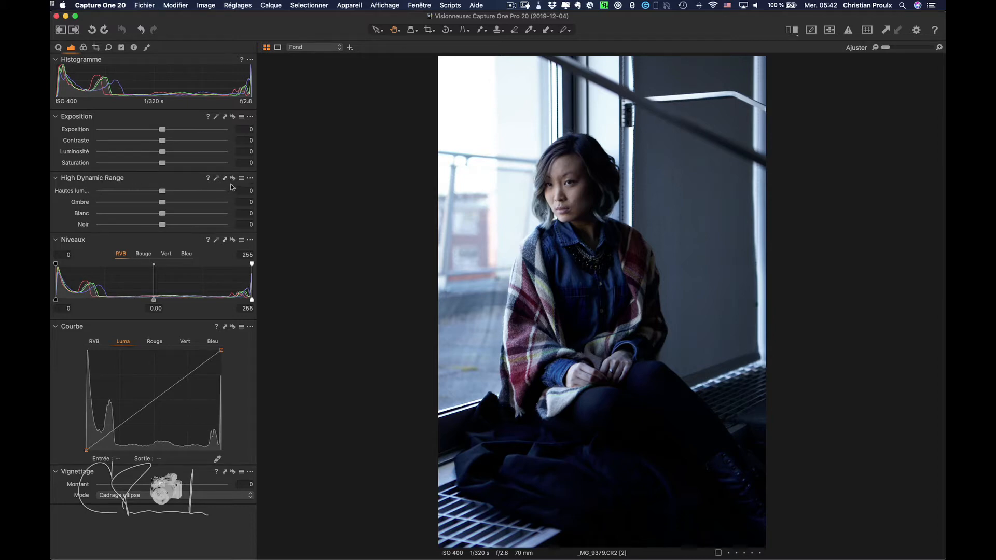
left_click(215, 179)
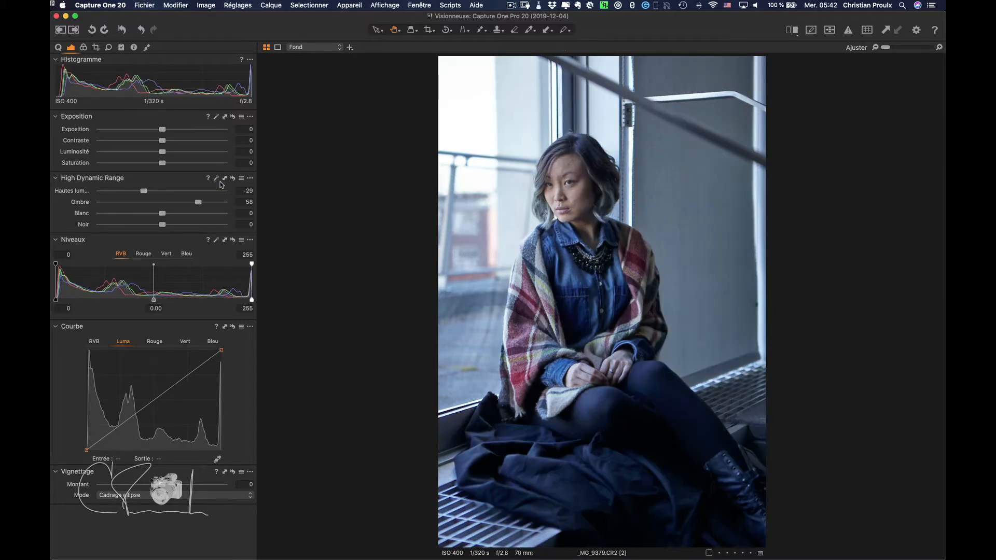
left_click(216, 117)
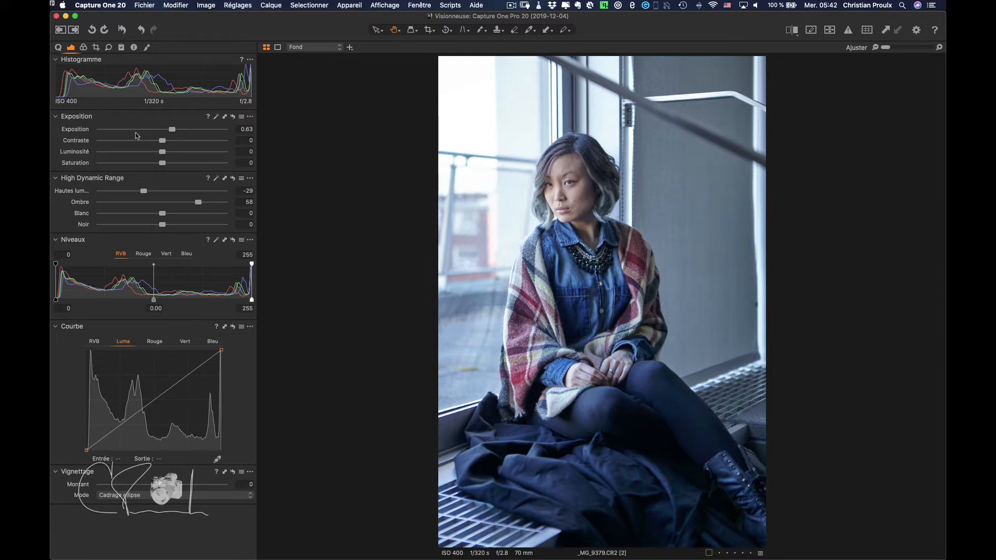
Step: Open the keyboard shortcut editor and compare the Tache shortcuts in the Default set with those in the CPr set
left_click(184, 7)
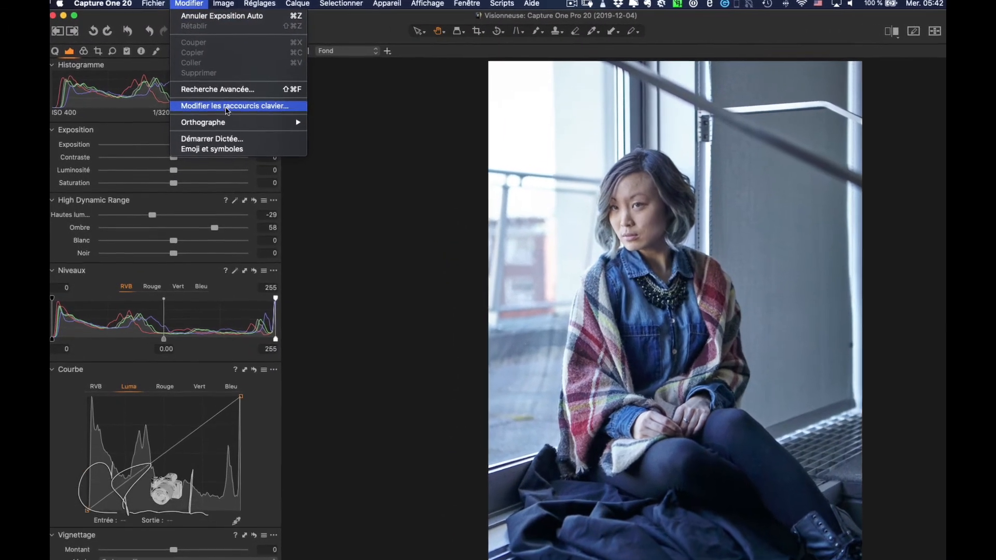
left_click(210, 94)
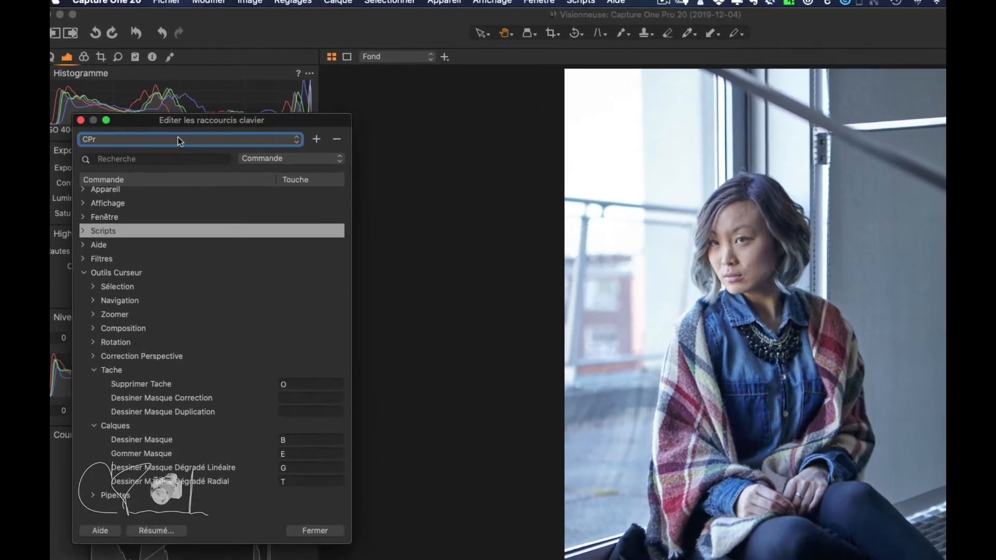
left_click(164, 141)
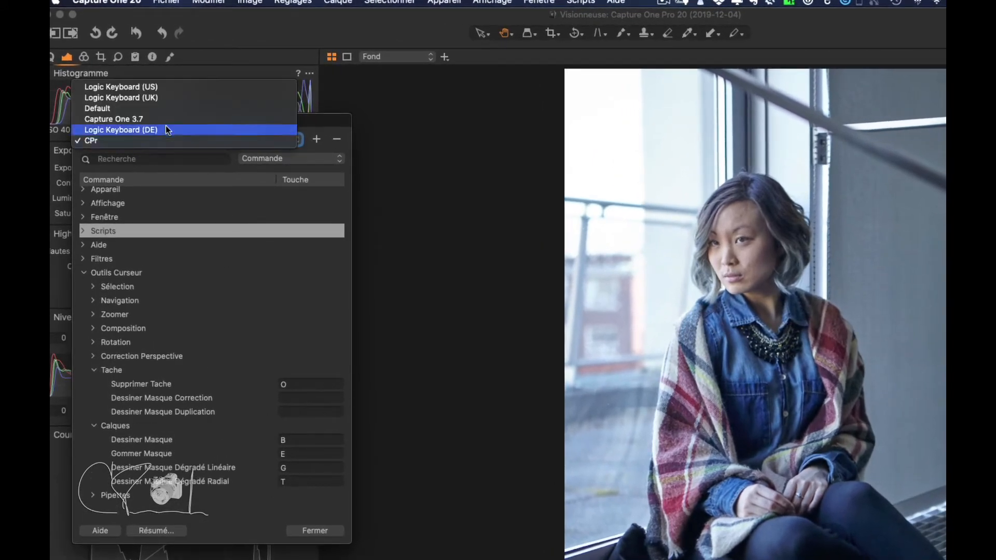
left_click(168, 109)
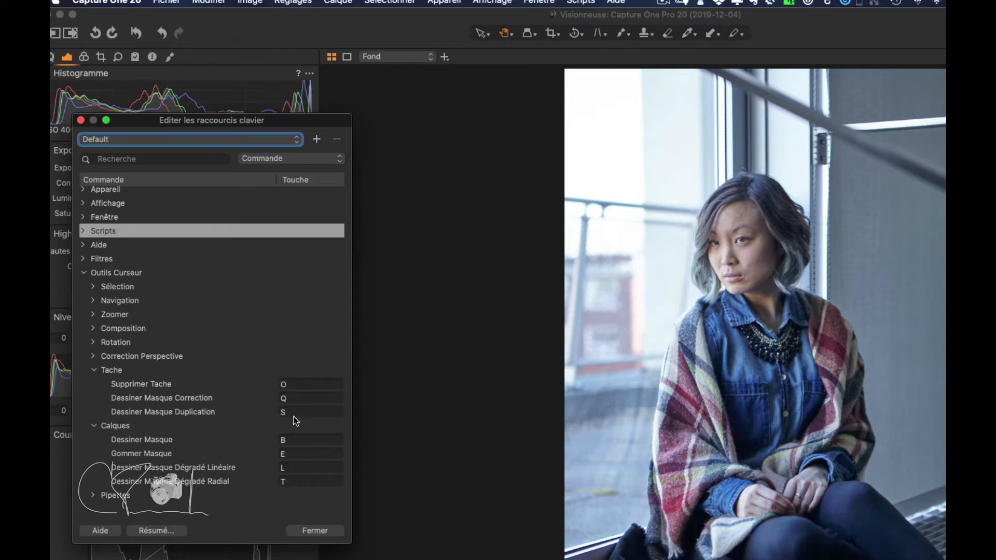
left_click(177, 139)
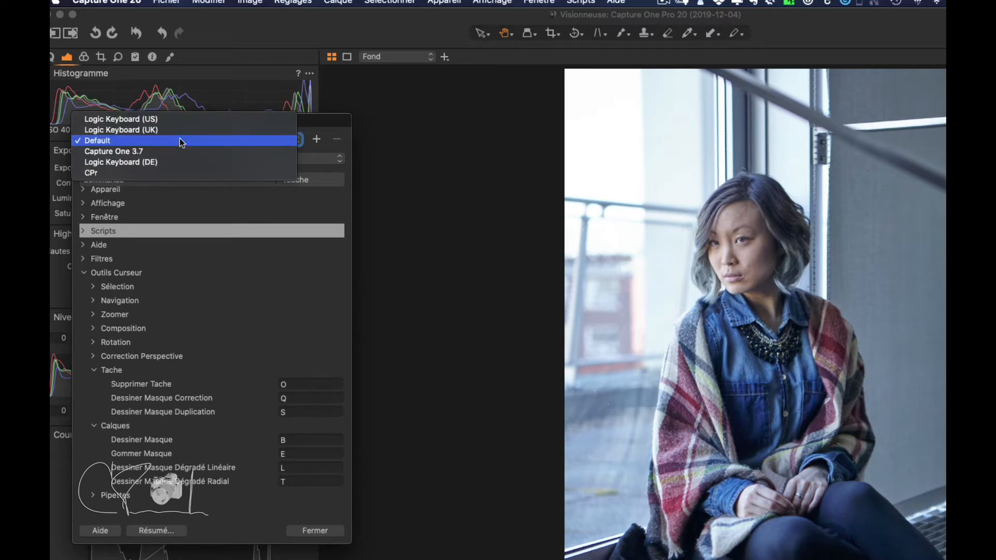
left_click(170, 173)
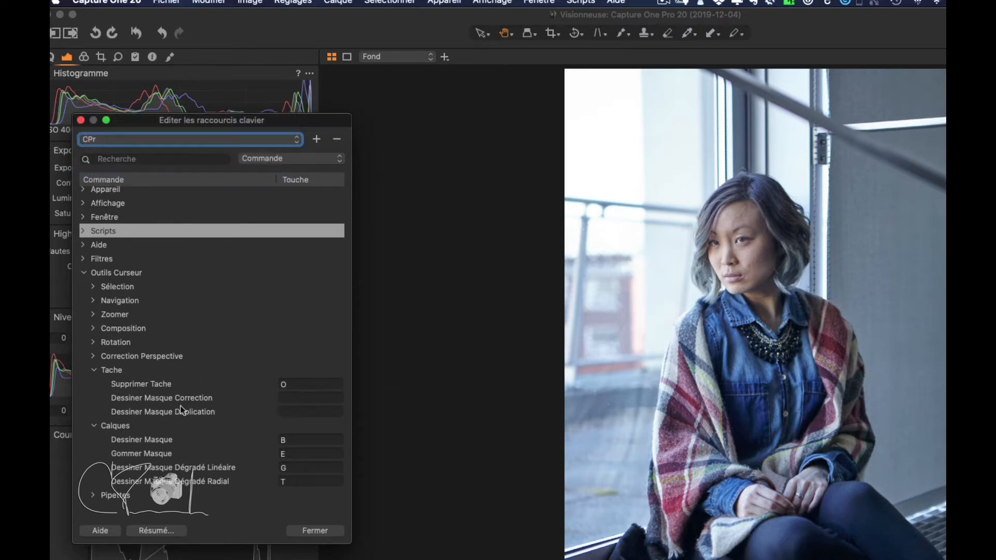
Step: In the CPr set, assign Q to Dessiner Masque Correction and S to Dessiner Masque Duplication, and close the shortcut editor
left_click(294, 398)
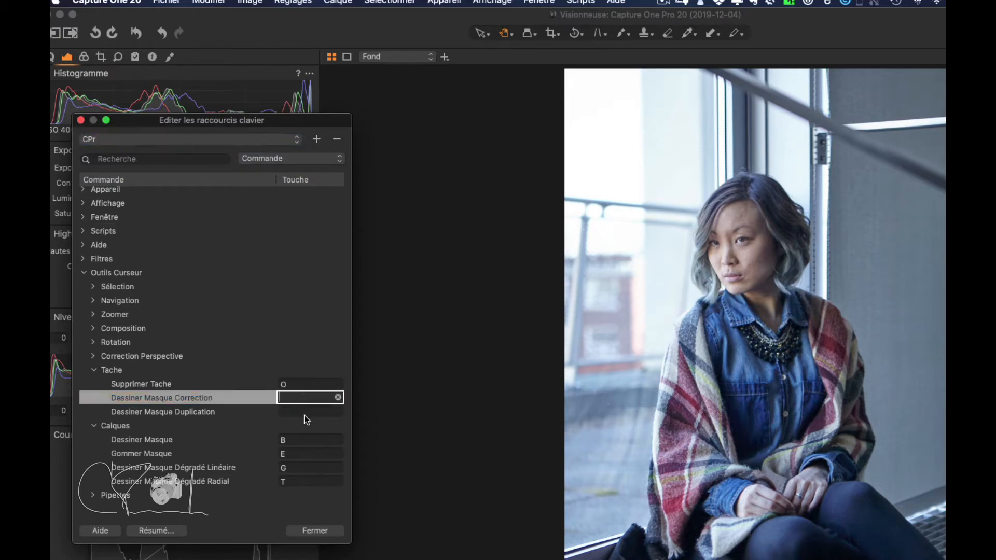
key("q")
left_click(295, 412)
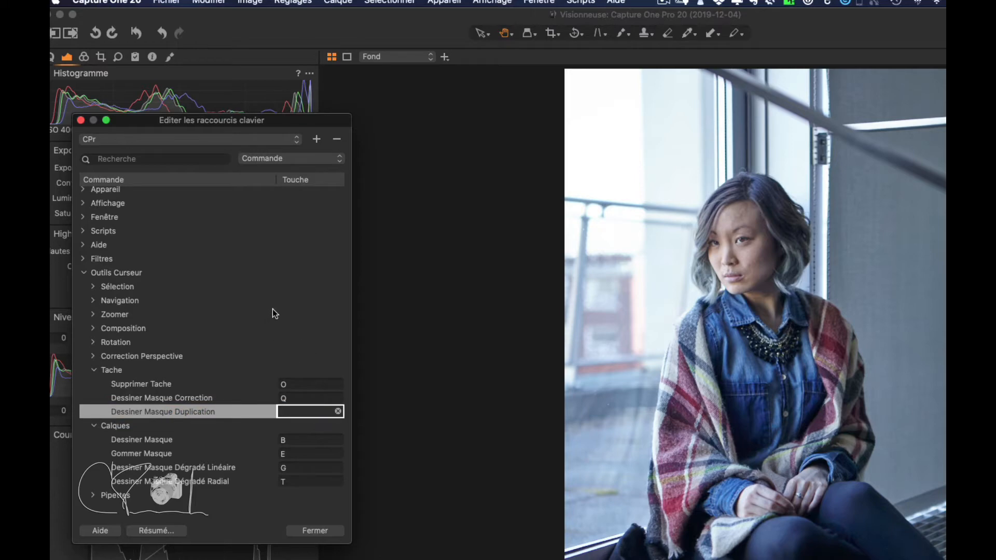
key("s")
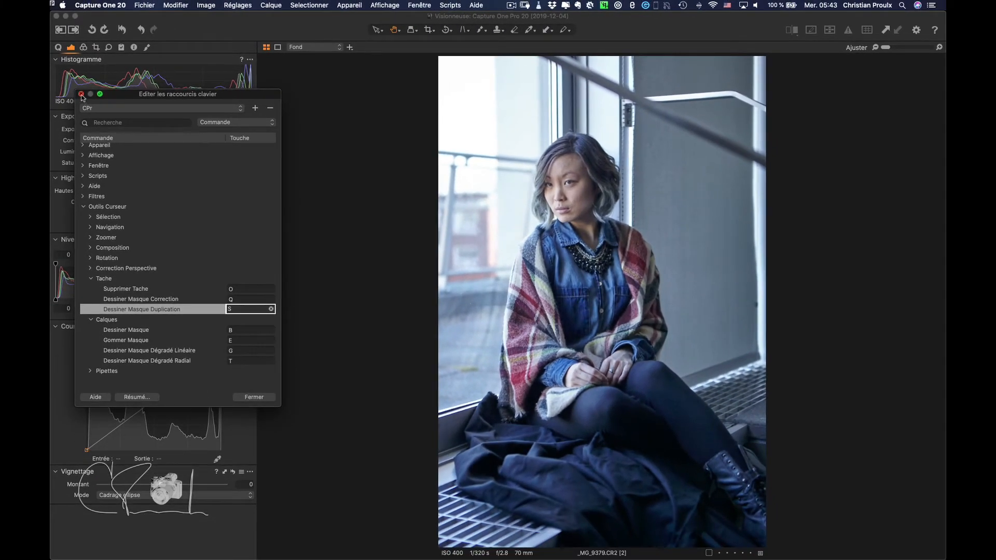
left_click(82, 95)
Step: Examine the skin of the woman's face at 100% and look over the photo's metadata
left_click(148, 48)
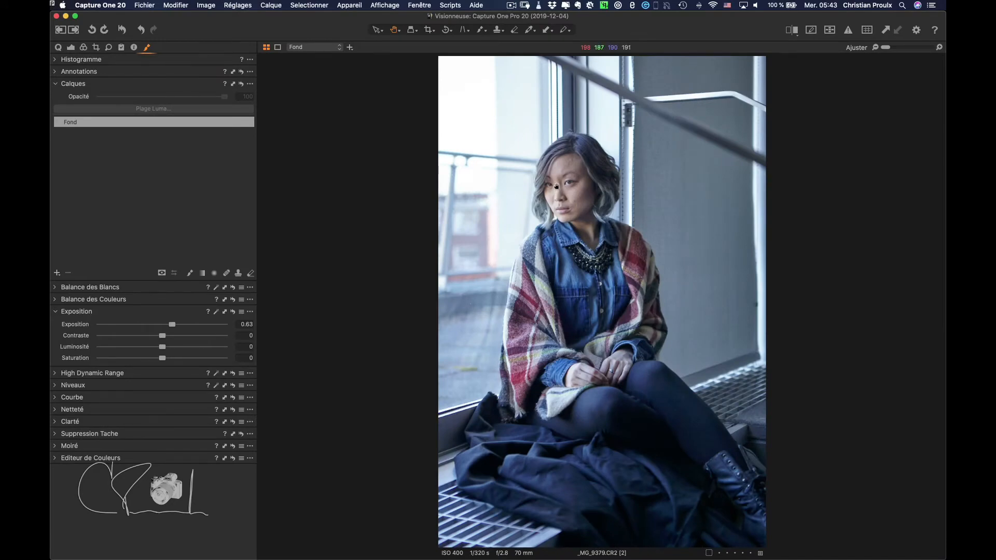
scroll(556, 186, "up", 3)
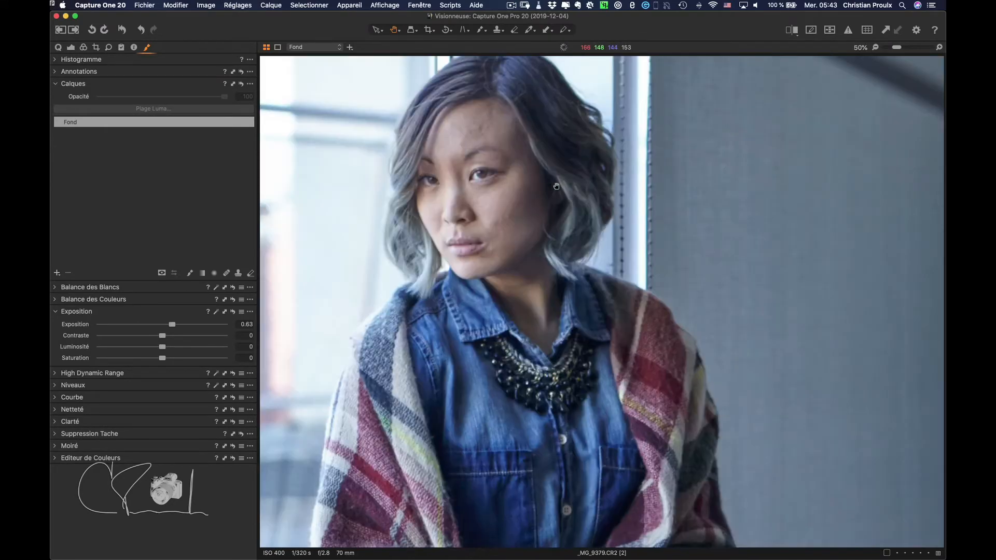
scroll(556, 187, "up", 1)
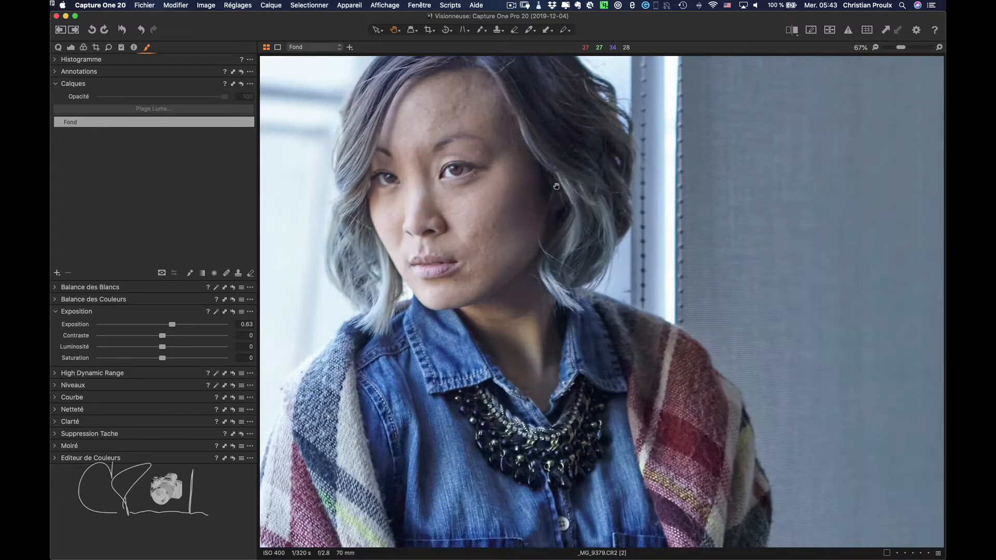
left_click_drag(508, 203, 635, 296)
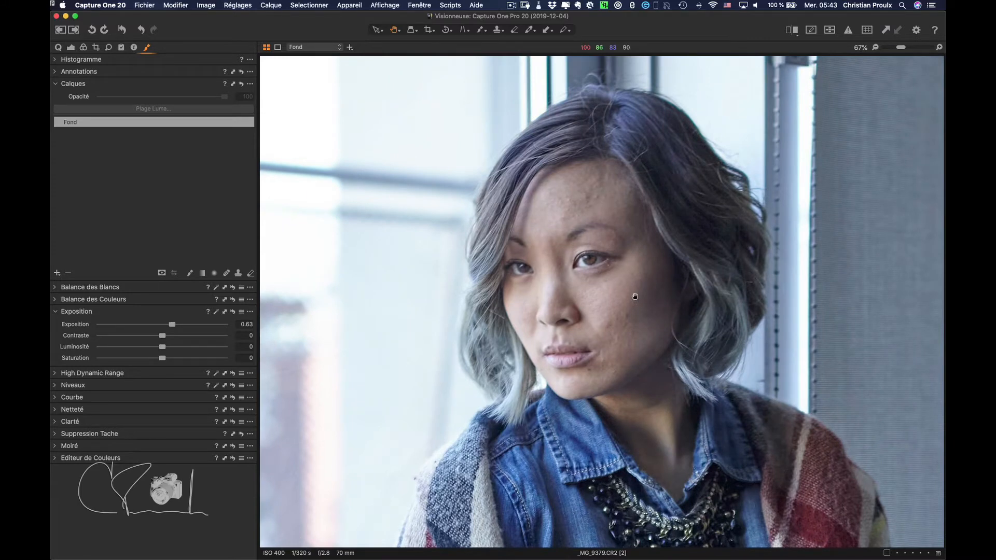
scroll(635, 296, "up", 1)
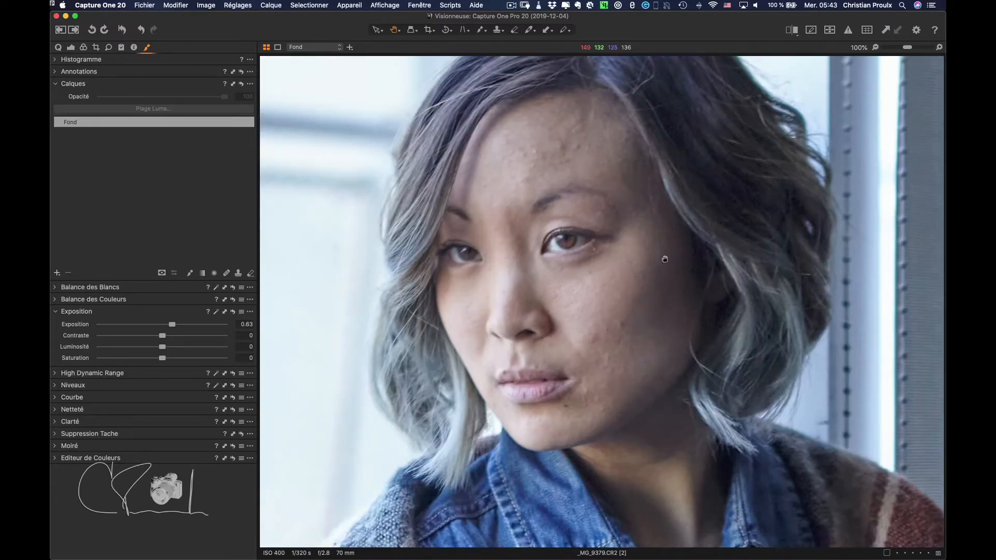
left_click_drag(617, 302, 650, 323)
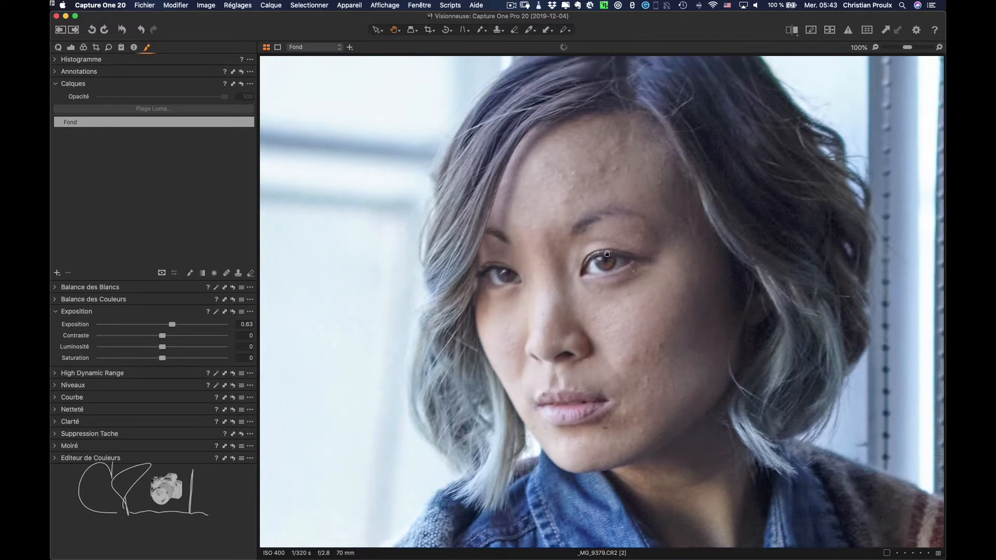
left_click(134, 48)
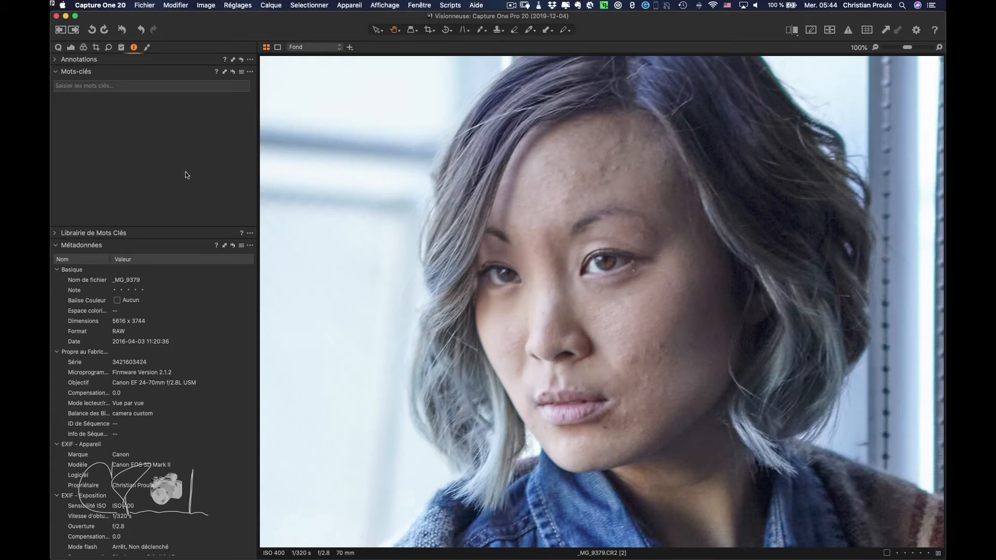
left_click(146, 48)
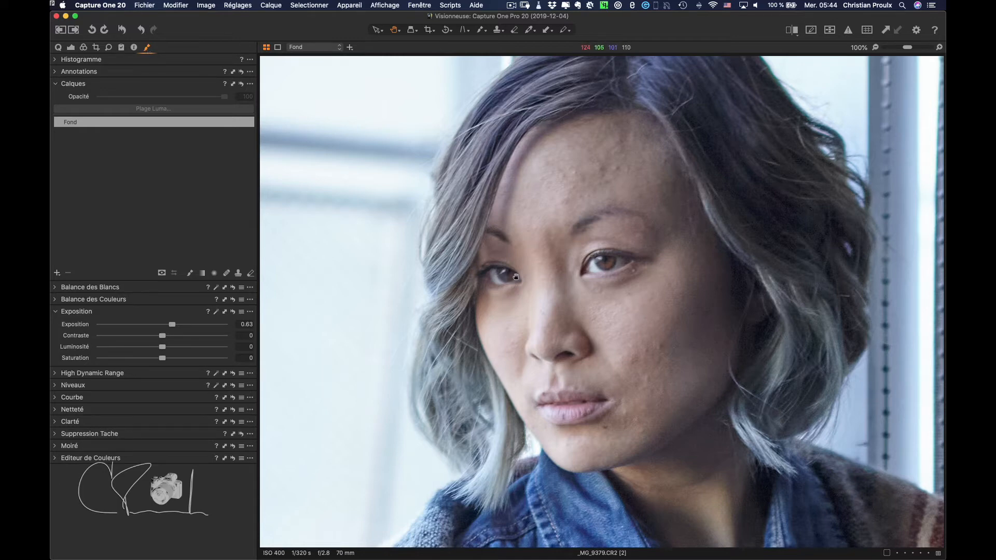
Step: Activate the Dessiner Masque Correction brush and adjust its size in the brush settings
key("q")
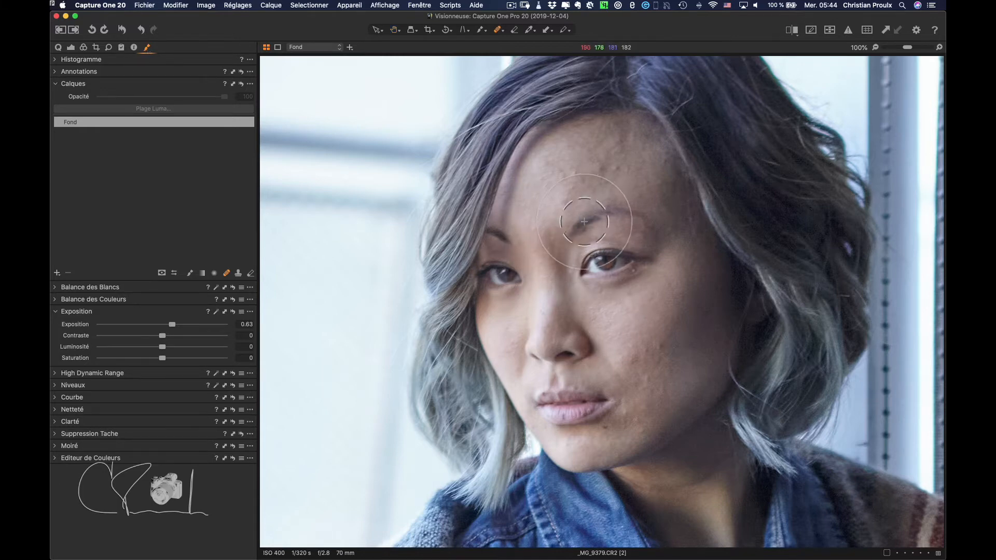
right_click(554, 187)
mouse_move(553, 187)
left_mouse_down()
mouse_move(563, 182)
mouse_move(542, 193)
mouse_move(617, 193)
left_mouse_up()
right_click(558, 184)
left_click_drag(558, 185, 557, 198)
right_click(563, 193)
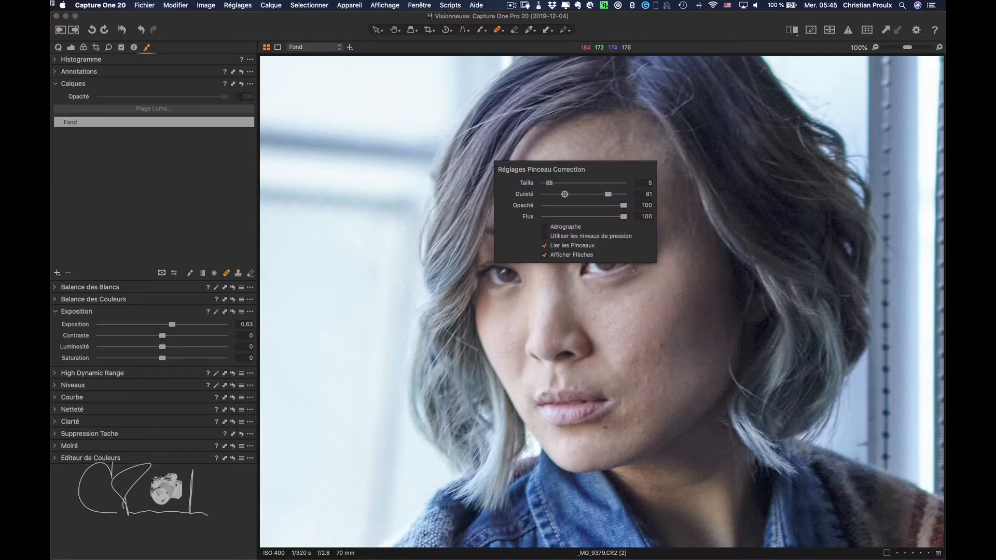
mouse_move(552, 183)
left_mouse_down()
mouse_move(577, 194)
mouse_move(538, 194)
left_mouse_up()
left_click_drag(553, 182, 553, 183)
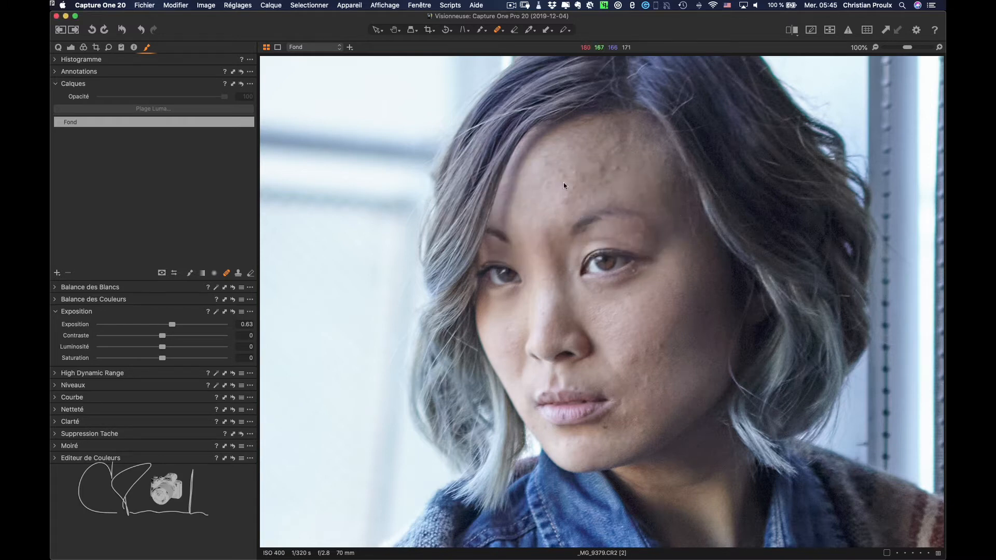
right_click(564, 185)
Step: Shrink the correction brush to blemish size and heal the first three spots on the forehead
key("bracketleft")
key("bracketleft")
key("bracketleft")
key("bracketleft")
key("bracketleft")
left_click(589, 185)
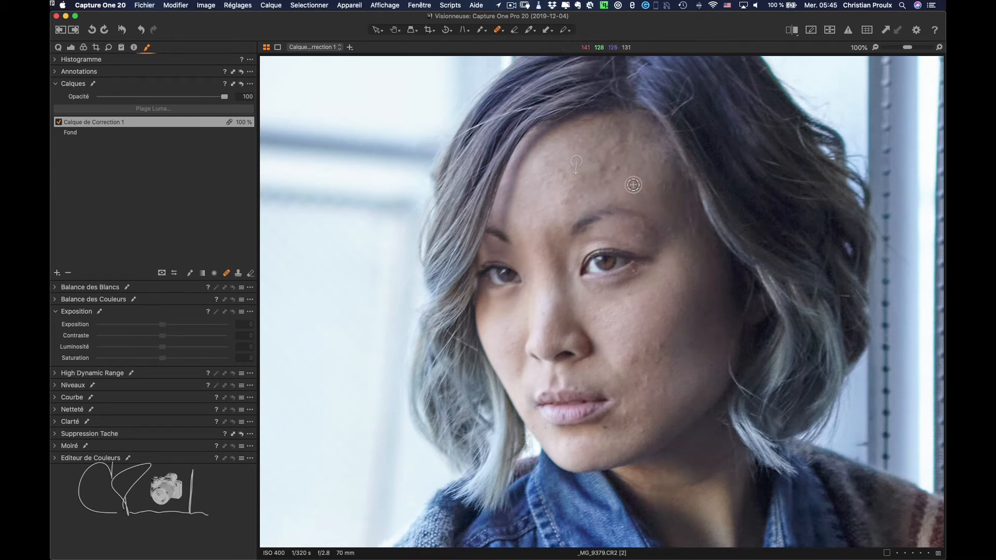
left_click(616, 169)
left_click(564, 200)
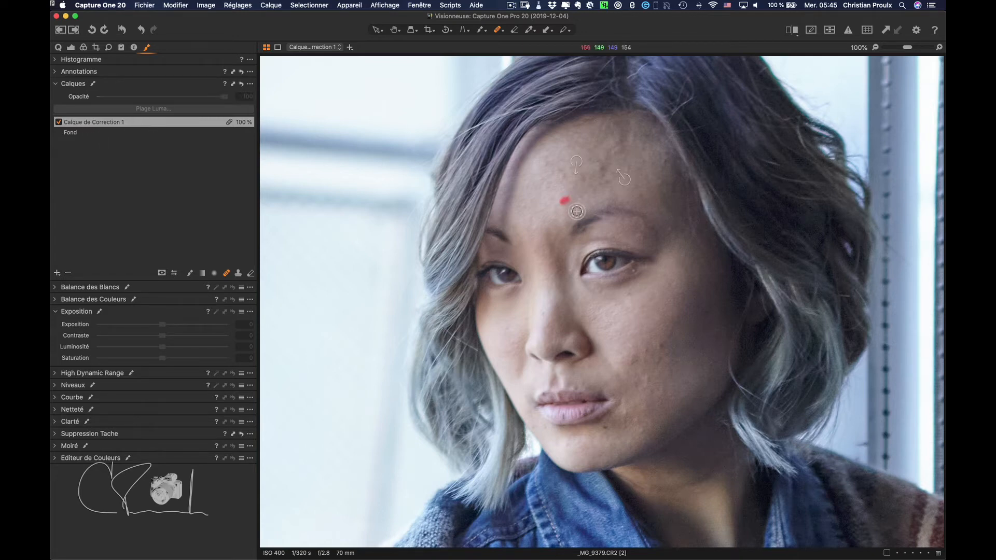
Step: Heal the remaining blemishes across the forehead, from near the hairline down to between the eyebrows
left_click(573, 188)
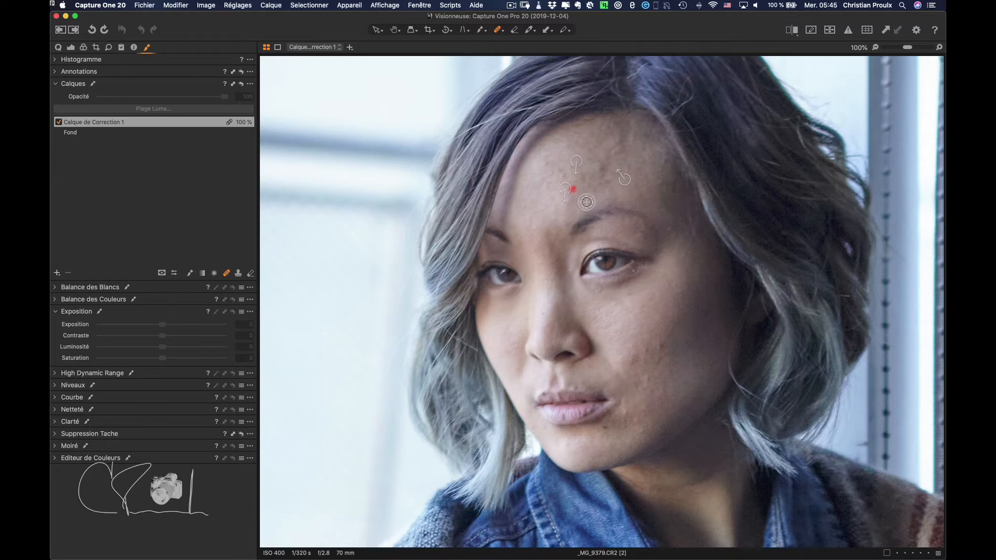
left_click(559, 171)
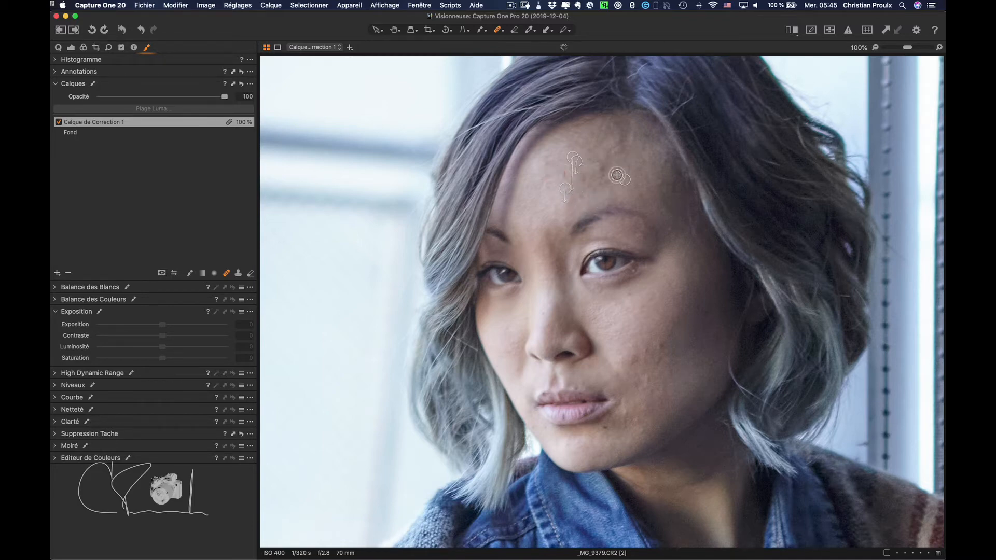
left_click(598, 164)
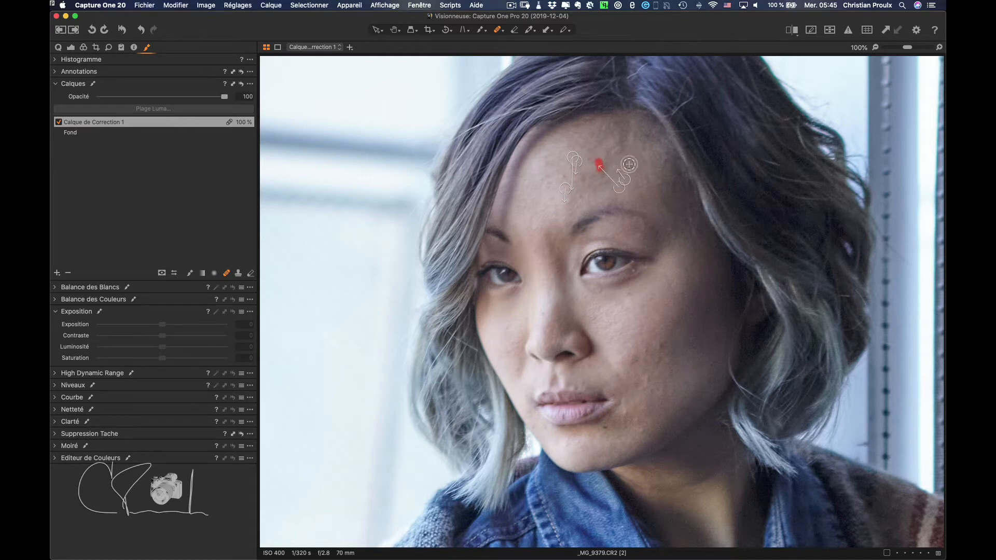
mouse_move(606, 156)
left_mouse_down()
mouse_move(632, 151)
mouse_move(635, 168)
mouse_move(626, 136)
left_mouse_up()
left_click(544, 165)
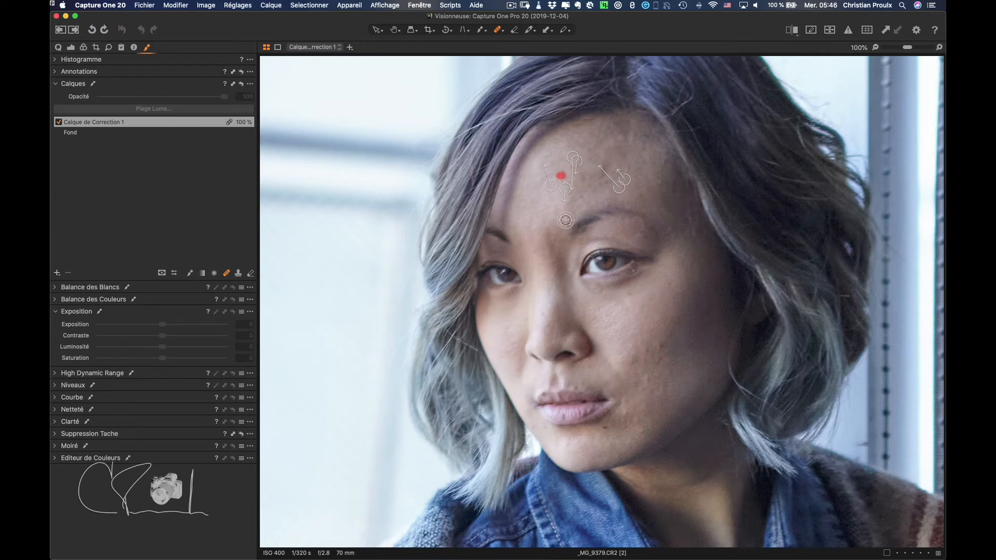
left_click(557, 213)
left_click_drag(547, 204, 552, 199)
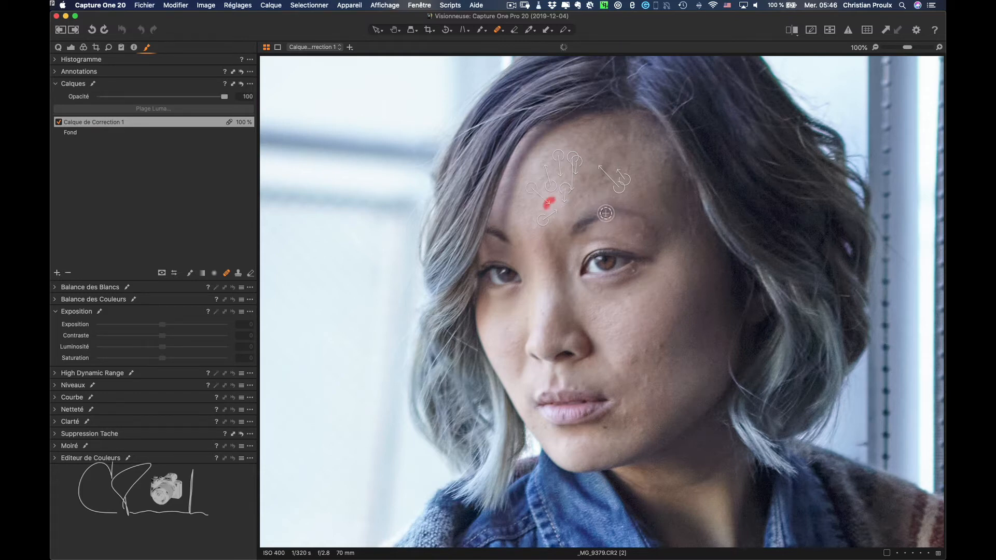
left_click(587, 197)
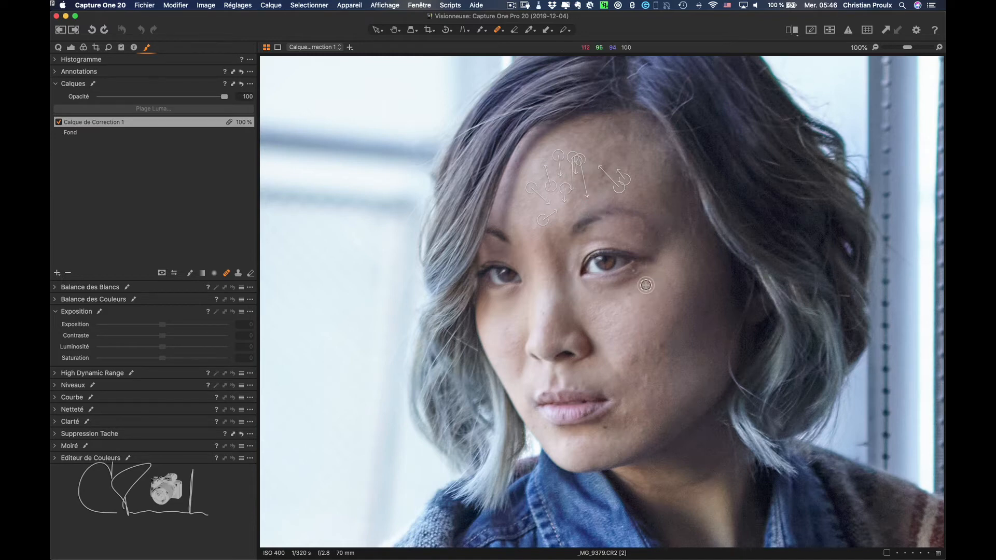
Step: At 200% magnification, heal the small spot at the outer corner of the eye with a smaller correction brush
key("super+plus")
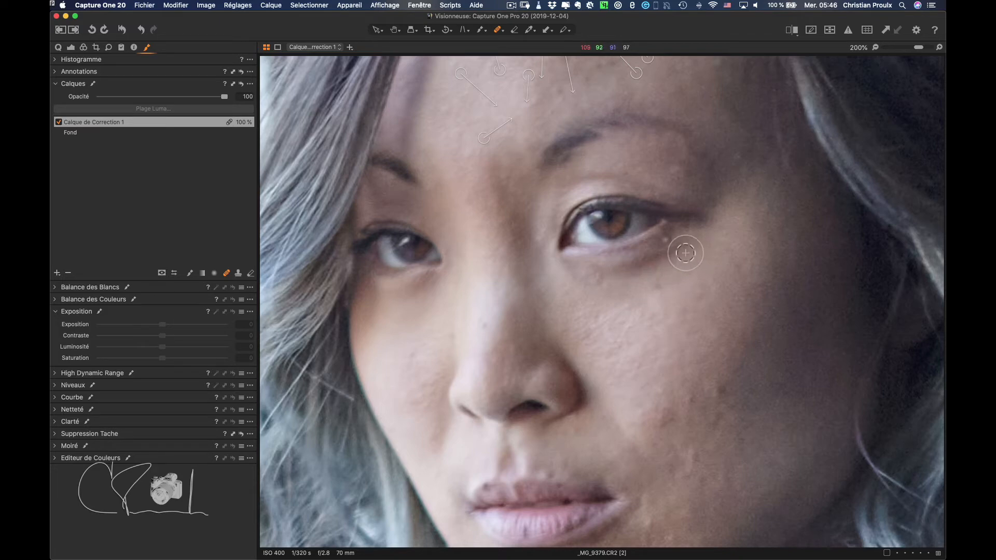
key("bracketleft")
key("bracketleft")
left_click(669, 239)
Step: Enlarge the correction brush and heal the marks above the upper lip and on the cheek
key("bracketright")
key("bracketright")
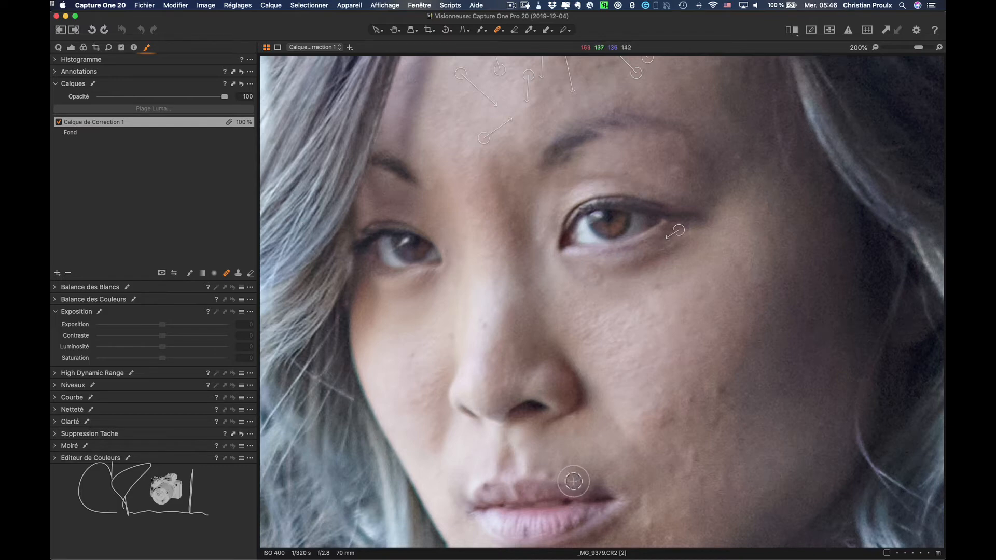
left_click_drag(558, 489, 562, 487)
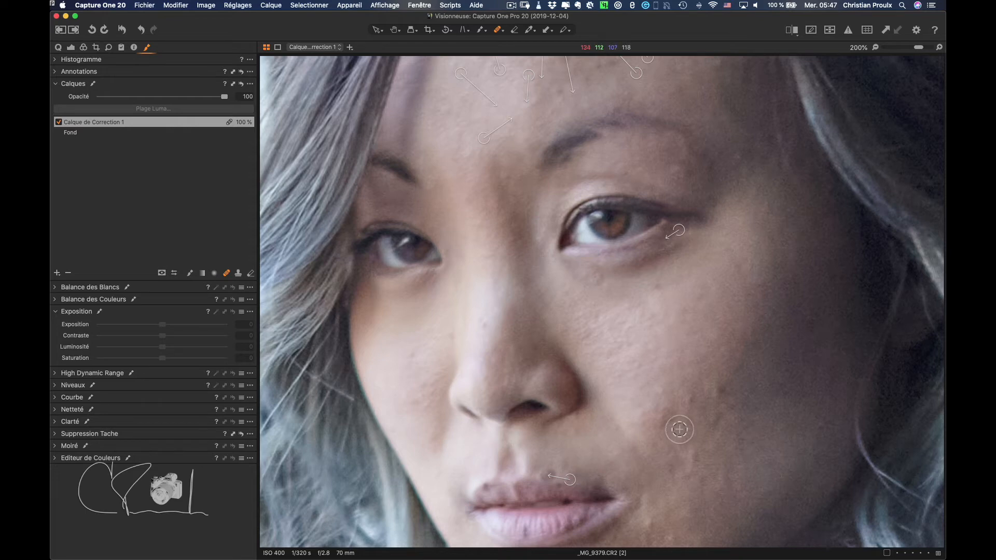
mouse_move(677, 423)
left_mouse_down()
mouse_move(666, 418)
mouse_move(674, 438)
left_mouse_up()
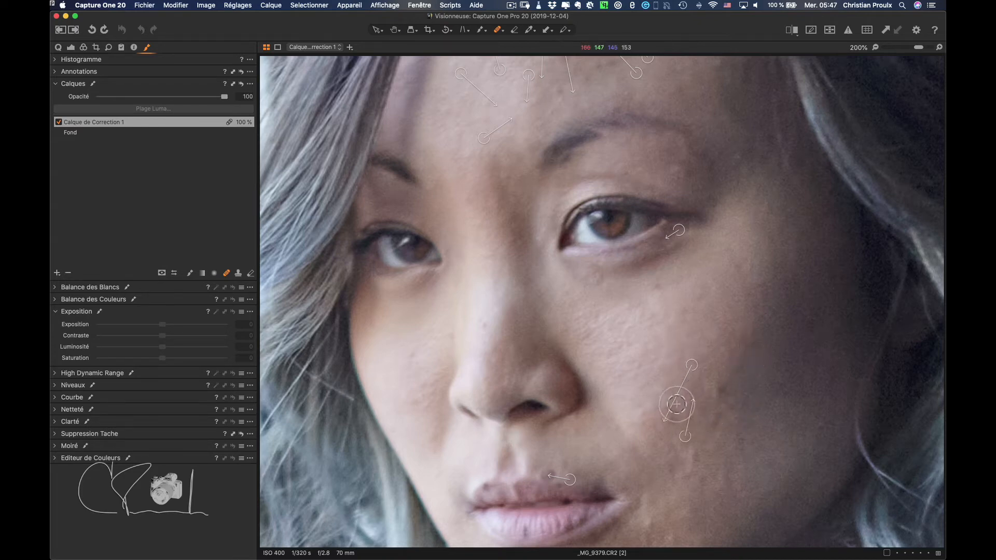
Step: Heal the remaining marks on both cheeks, under the eye and along the nose with the correction brush
left_click(660, 391)
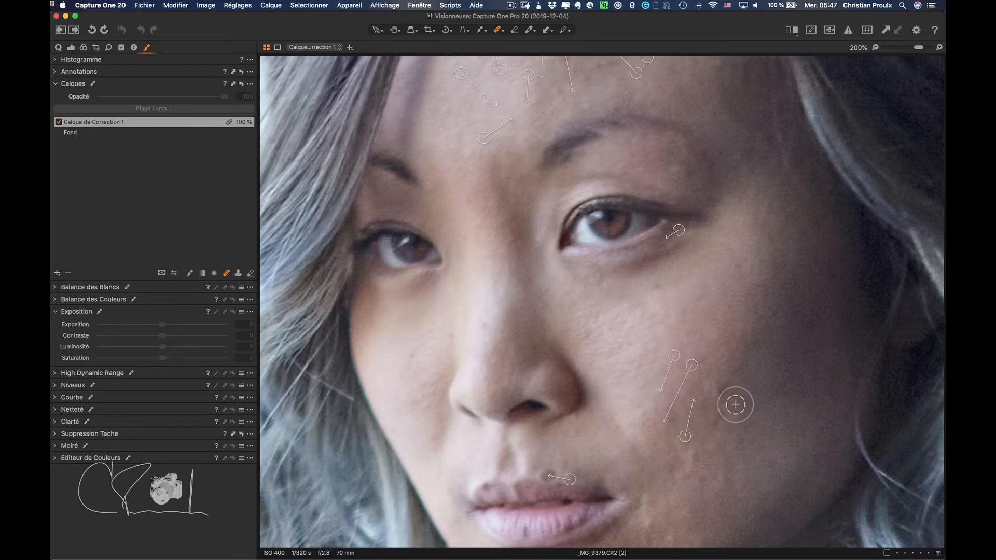
left_click(722, 391)
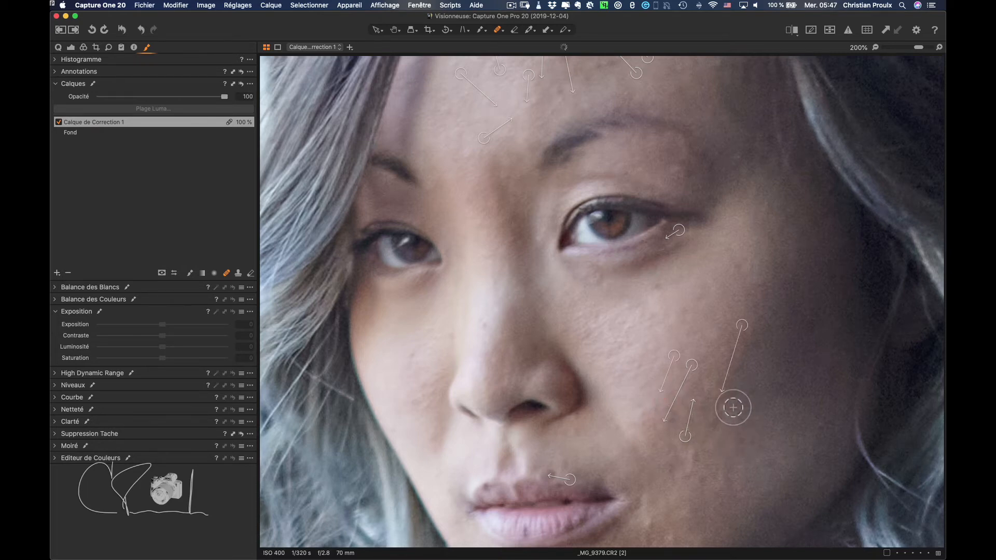
left_click(598, 284)
mouse_move(599, 285)
left_mouse_down()
mouse_move(592, 268)
mouse_move(584, 282)
left_mouse_up()
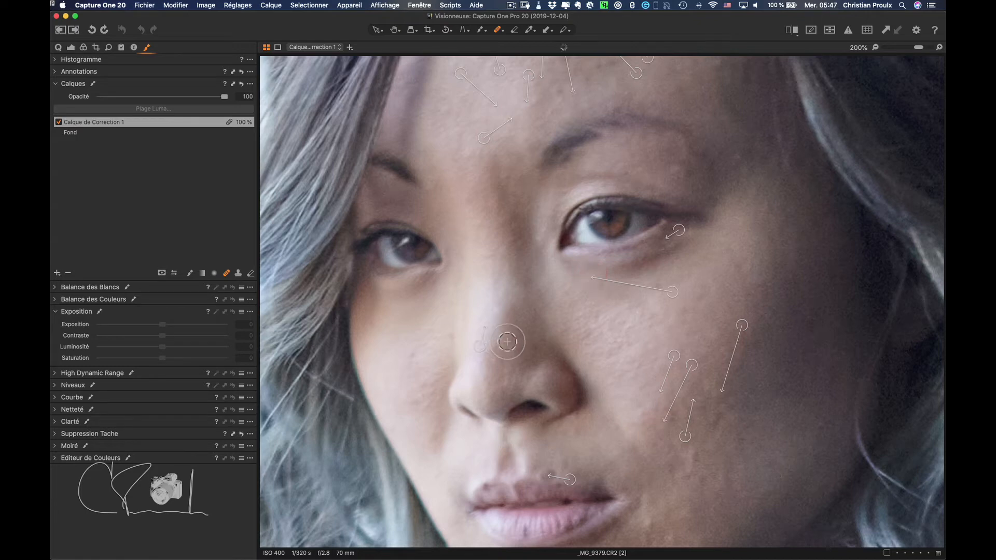
left_click_drag(498, 280, 499, 285)
left_click(411, 356)
Step: Add a second correction layer and heal the uneven patches on the forehead and around the cheek and mouth
key("super+minus")
key("super+minus")
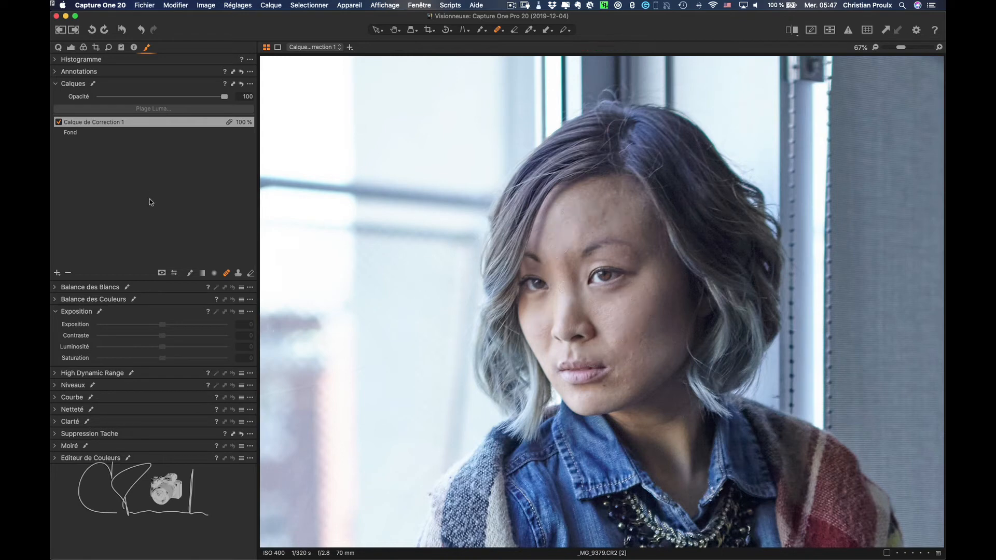
left_click(57, 274)
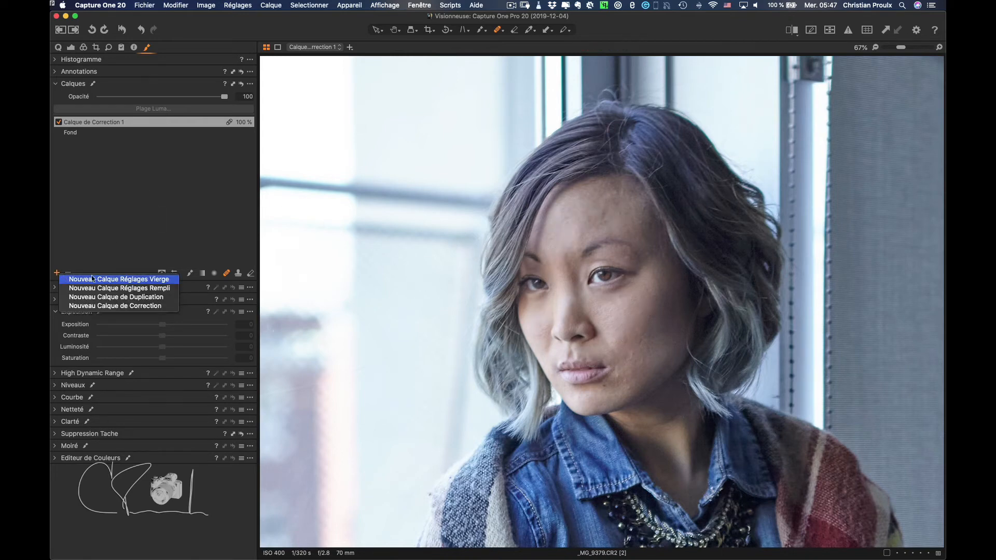
left_click(138, 305)
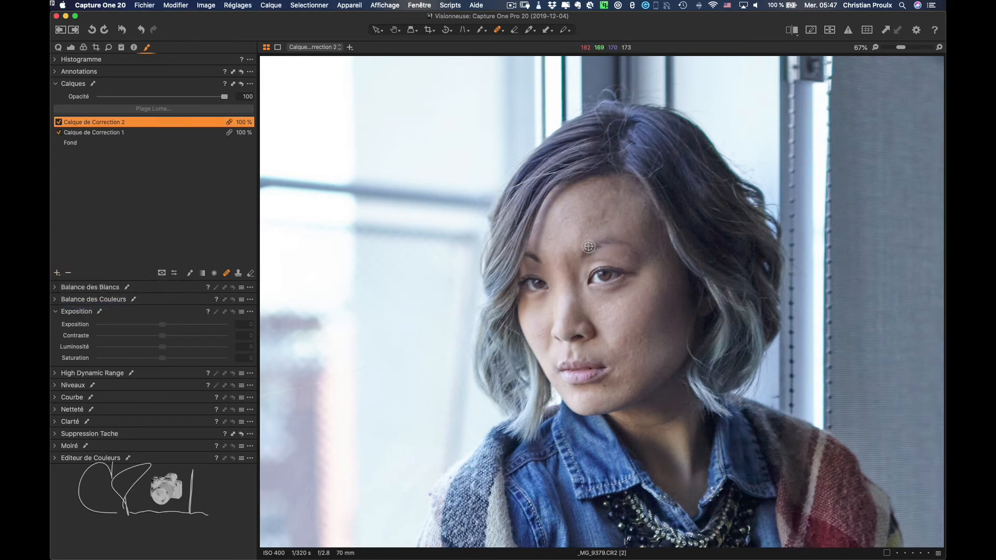
mouse_move(600, 244)
left_mouse_down()
mouse_move(588, 248)
mouse_move(615, 225)
left_mouse_up()
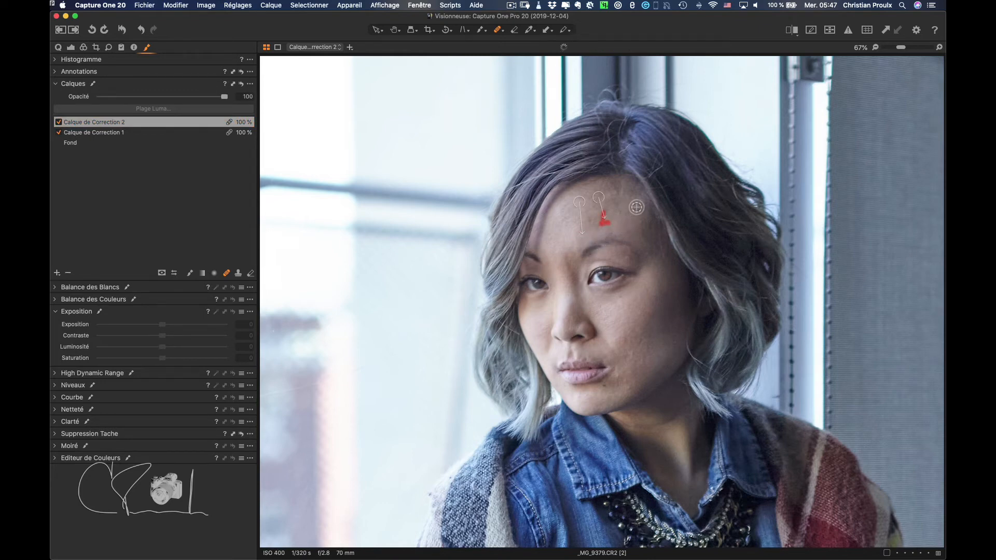
left_click(601, 232)
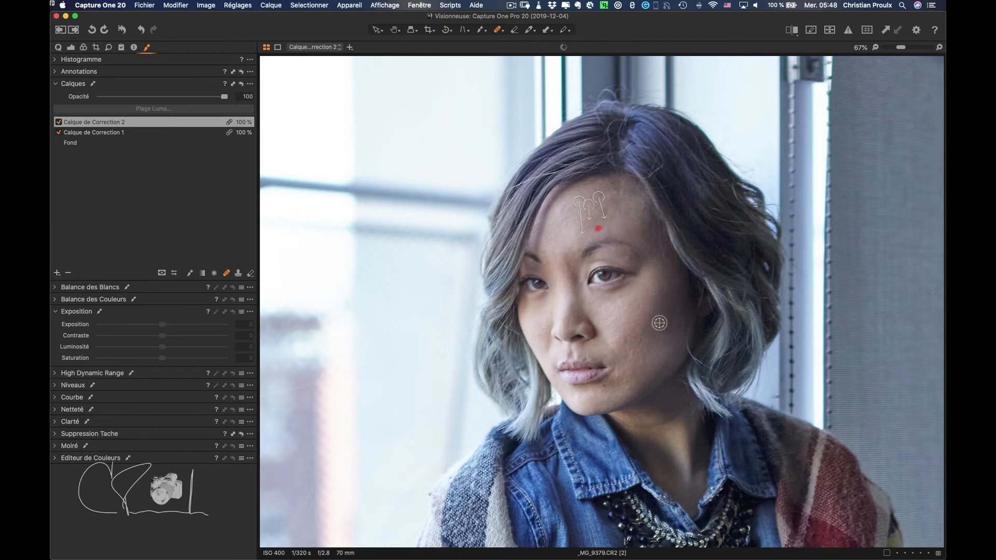
mouse_move(626, 340)
left_mouse_down()
mouse_move(637, 372)
mouse_move(633, 362)
mouse_move(636, 353)
left_mouse_up()
left_click_drag(612, 336, 611, 330)
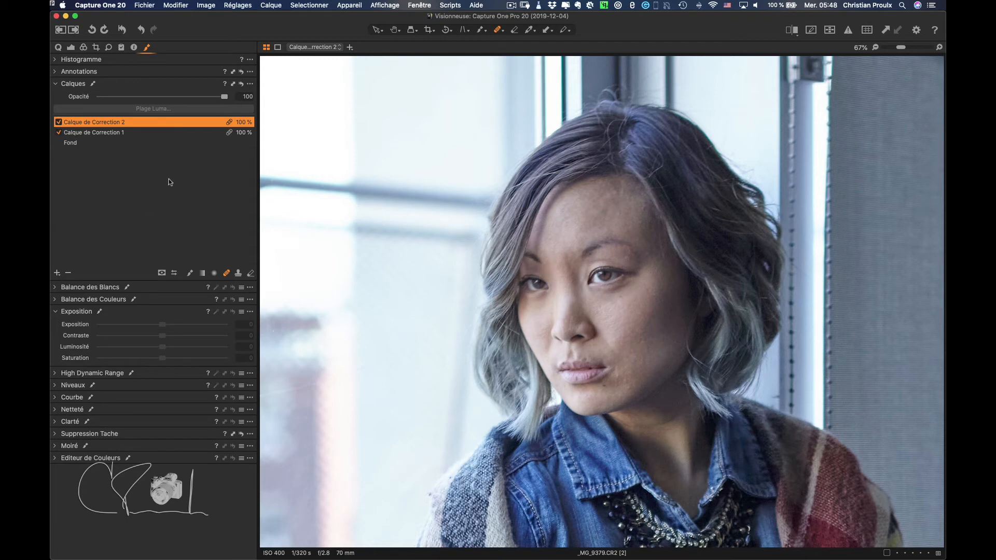
Step: With a larger duplication brush, clone the bright window area over the window frame behind the head and the diagonal pole
key("super+0")
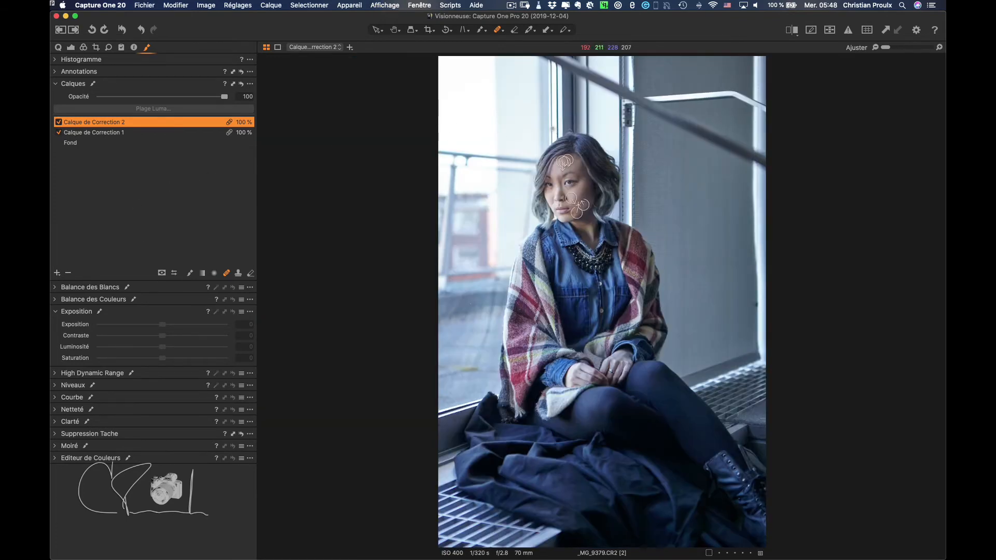
key("s")
right_click(490, 98)
left_click_drag(491, 98, 509, 96)
left_click(459, 109, "alt")
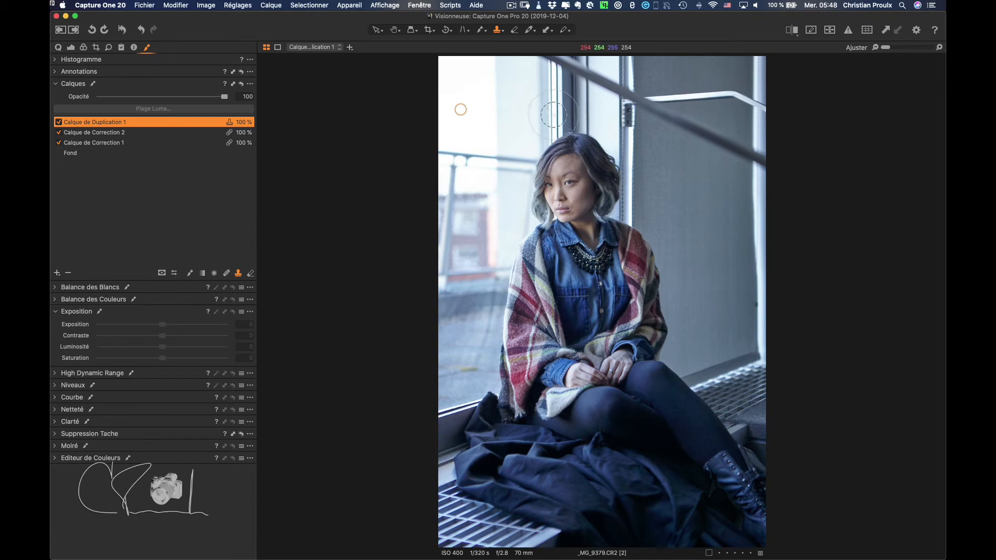
mouse_move(548, 116)
left_mouse_down()
mouse_move(564, 78)
mouse_move(545, 70)
mouse_move(630, 66)
mouse_move(630, 113)
mouse_move(631, 95)
mouse_move(593, 98)
mouse_move(589, 112)
mouse_move(585, 101)
mouse_move(552, 110)
mouse_move(533, 133)
mouse_move(574, 108)
mouse_move(631, 121)
mouse_move(632, 65)
mouse_move(646, 111)
mouse_move(631, 147)
mouse_move(636, 63)
mouse_move(677, 78)
mouse_move(641, 68)
left_mouse_up()
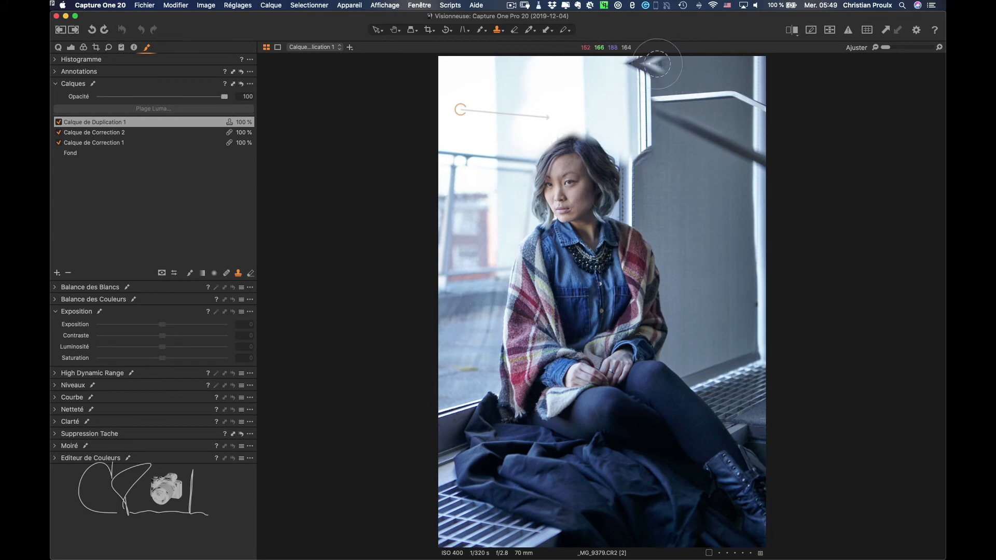
left_click(475, 81, "alt")
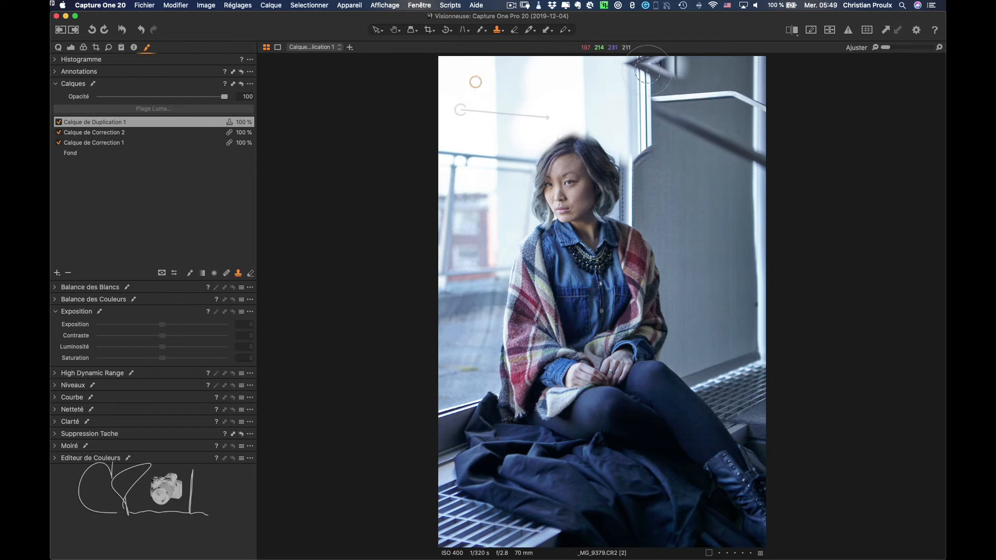
left_click_drag(648, 68, 683, 73)
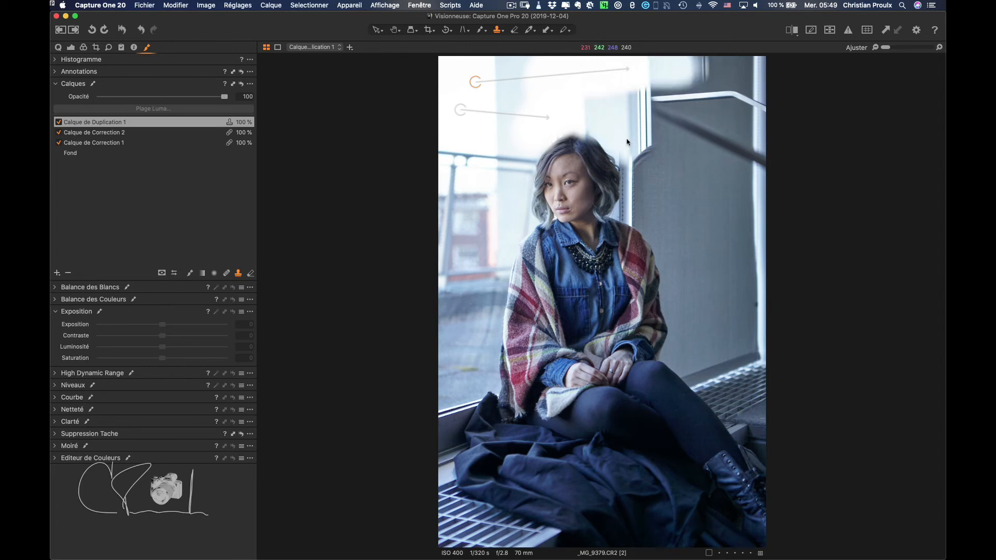
Step: Erase the cloning that spills over the crown and side of the woman's hair with a slightly smaller eraser
key("super+equal")
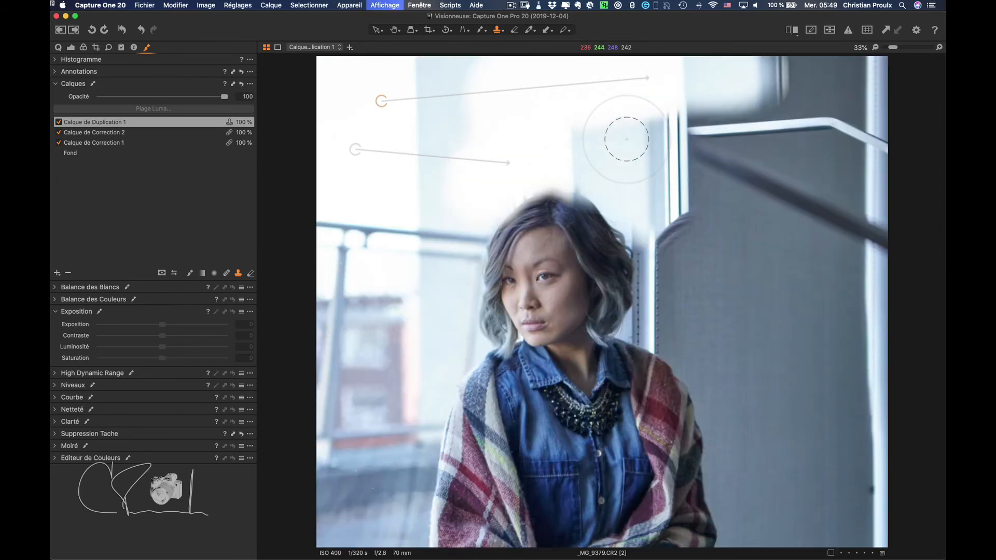
key("e")
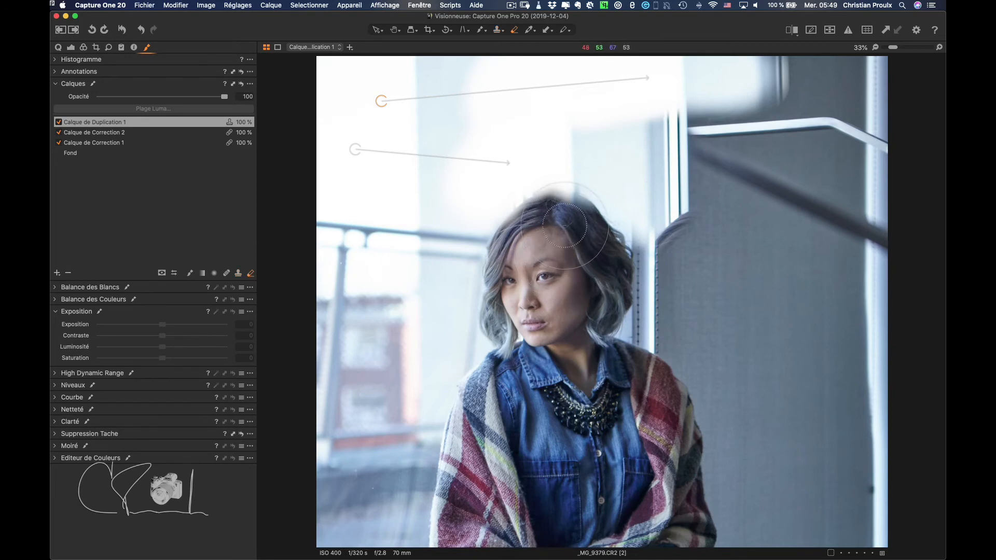
right_click(565, 222)
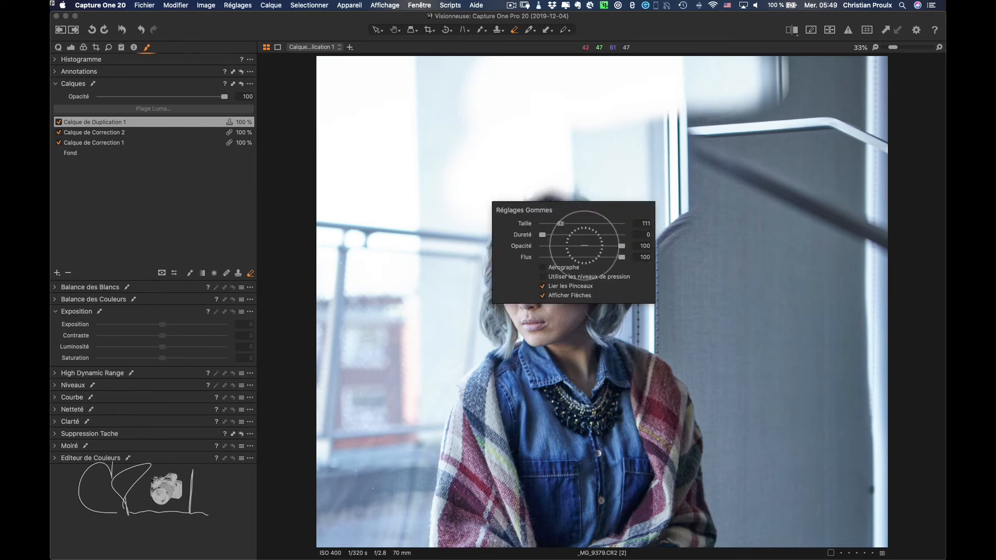
key("Escape")
left_click_drag(606, 233, 595, 234)
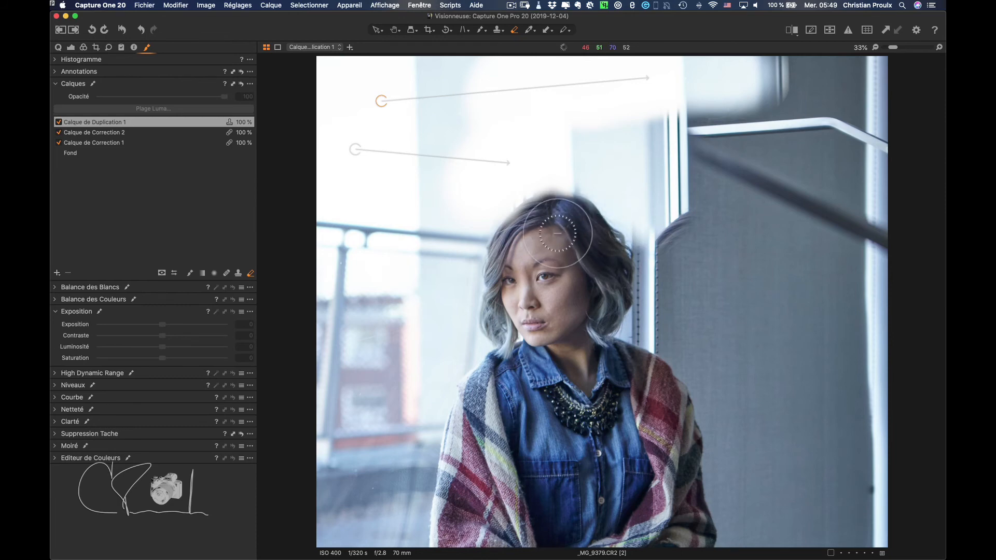
left_click_drag(597, 232, 593, 233)
Step: Clone the bright window area closely around the top and side edges of the hair, sampling a new source beside the head
key("s")
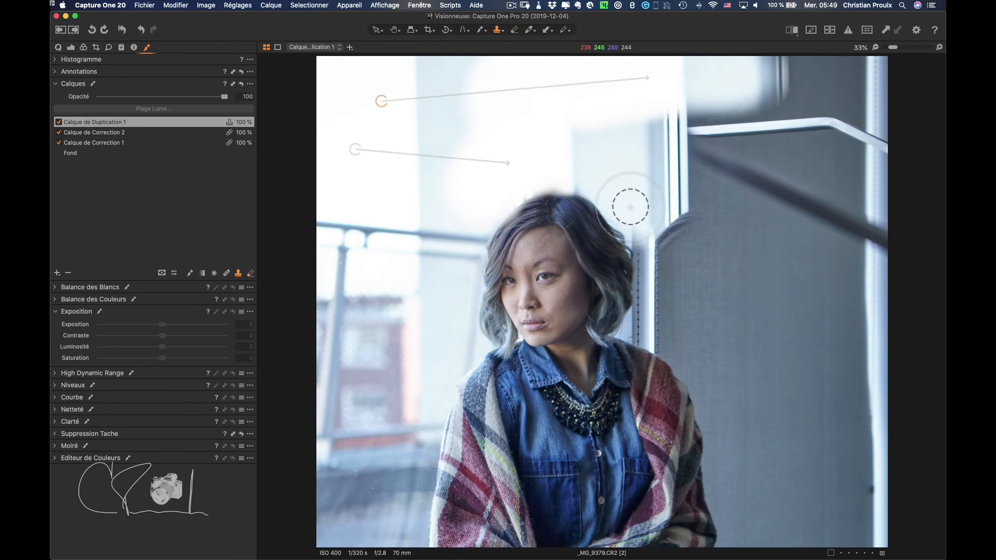
mouse_move(603, 202)
left_mouse_down()
mouse_move(549, 202)
mouse_move(519, 223)
mouse_move(592, 188)
mouse_move(599, 161)
mouse_move(553, 200)
left_mouse_up()
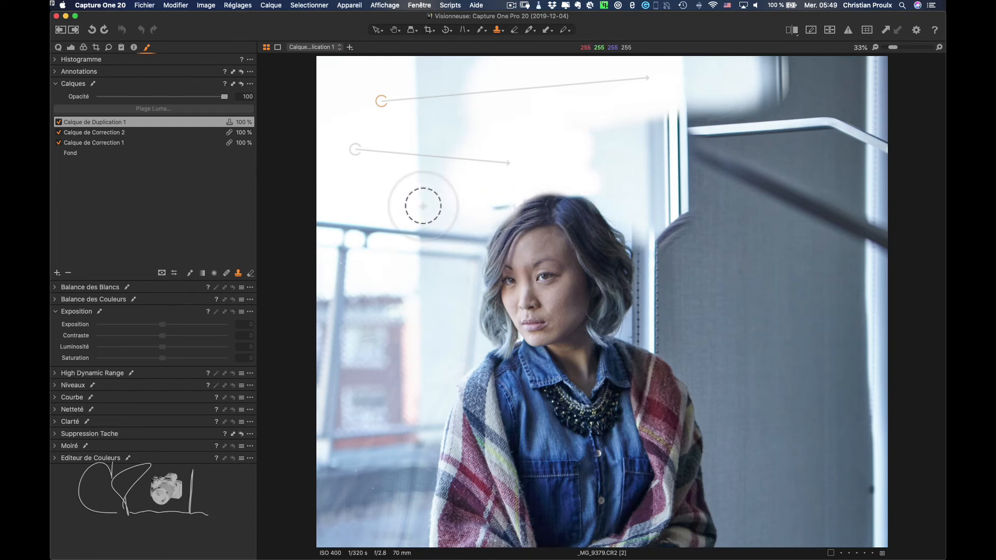
left_click(390, 189, "alt")
mouse_move(514, 226)
left_mouse_down()
mouse_move(549, 223)
mouse_move(524, 205)
mouse_move(718, 169)
left_mouse_up()
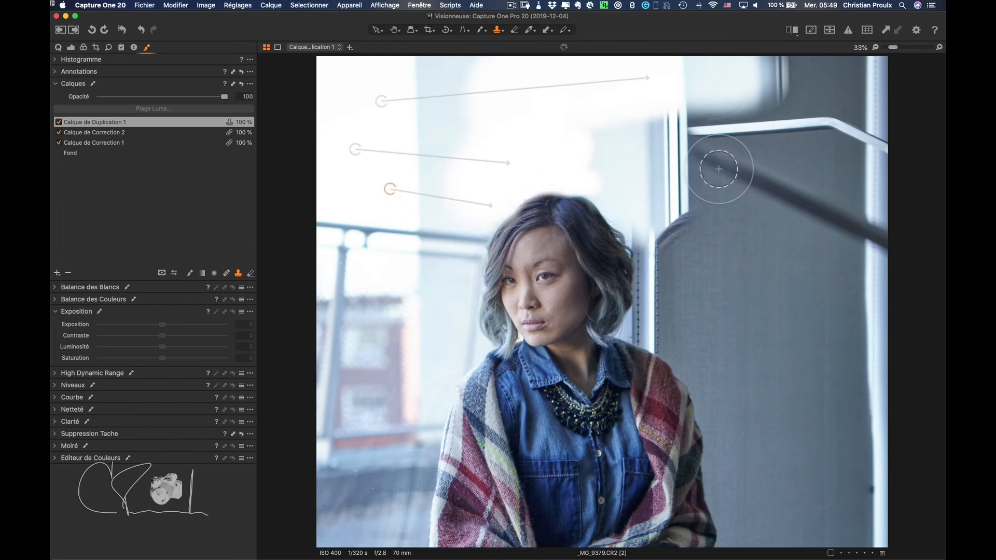
Step: In _MG_9379.tif, turn off every layer from Calque de Duplication 1 down to Visage et Mains, leaving only the background
key("super+0")
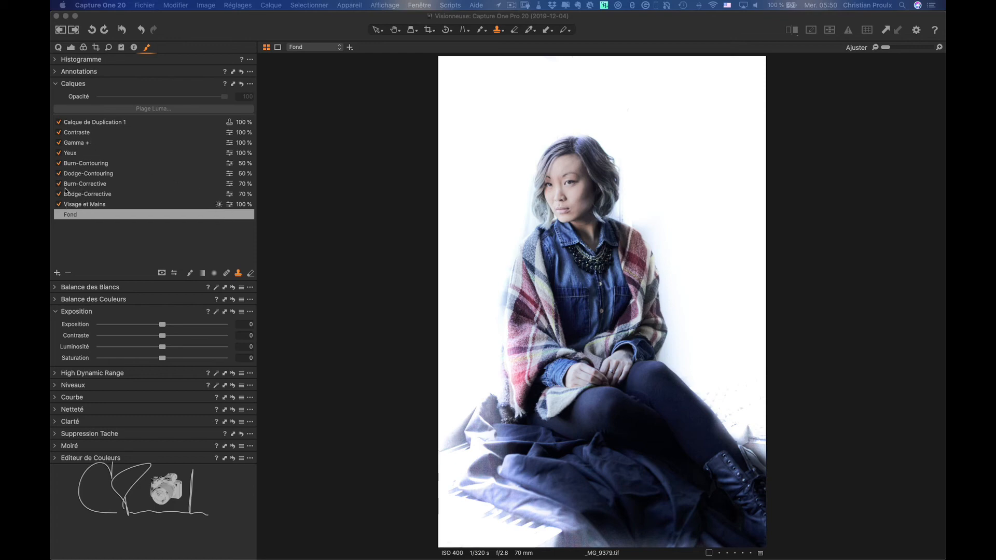
left_click(60, 123)
left_click(58, 132)
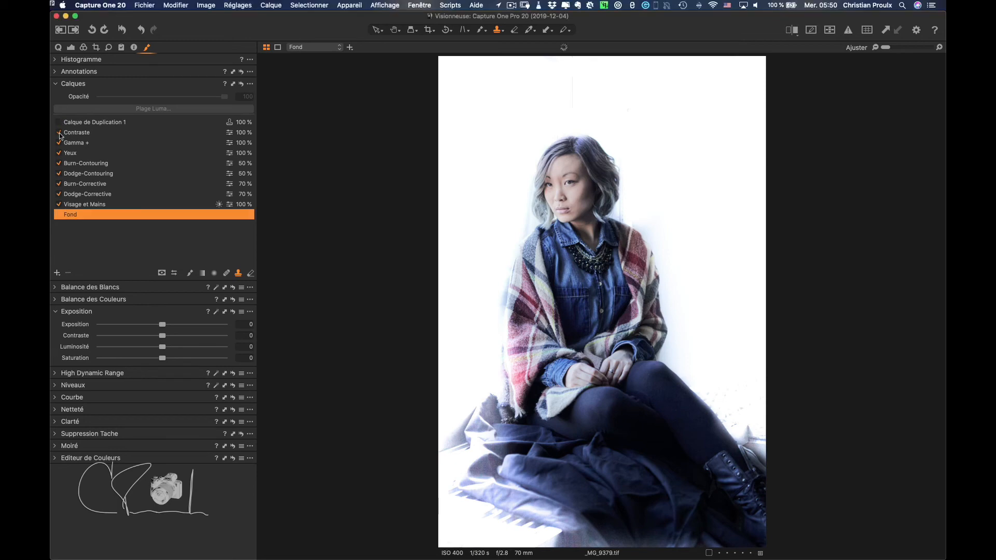
left_click(59, 143)
left_click(59, 153)
left_click(59, 163)
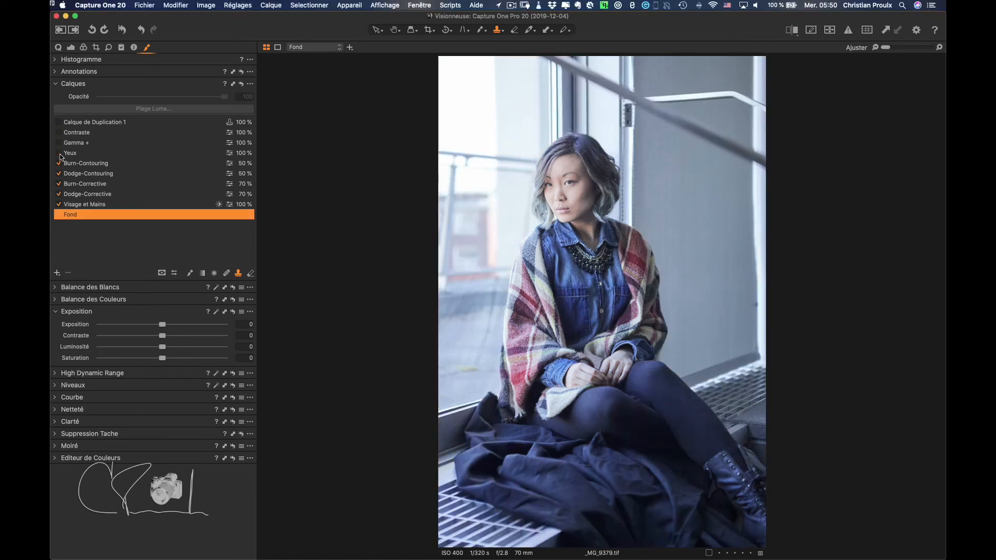
left_click(59, 173)
left_click(59, 185)
left_click(58, 195)
left_click(59, 205)
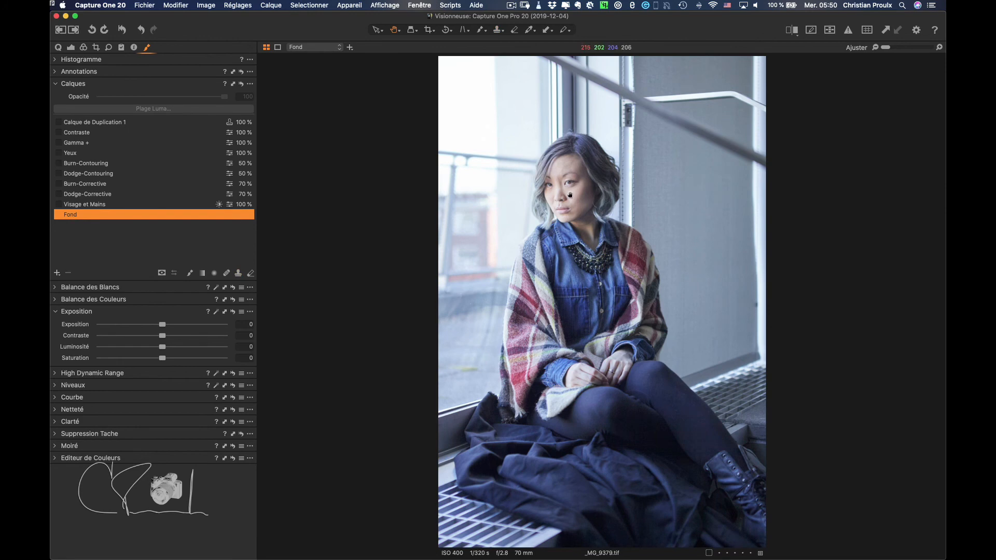
Step: Examine the face and skin up close at up to 100% magnification with all adjustment layers off
scroll(569, 194, "up", 3)
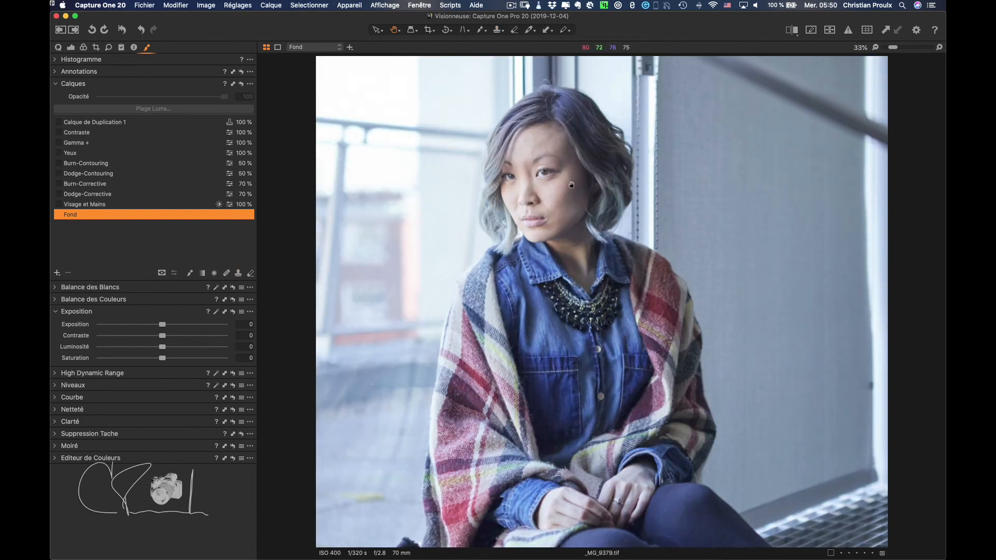
scroll(560, 195, "up", 3)
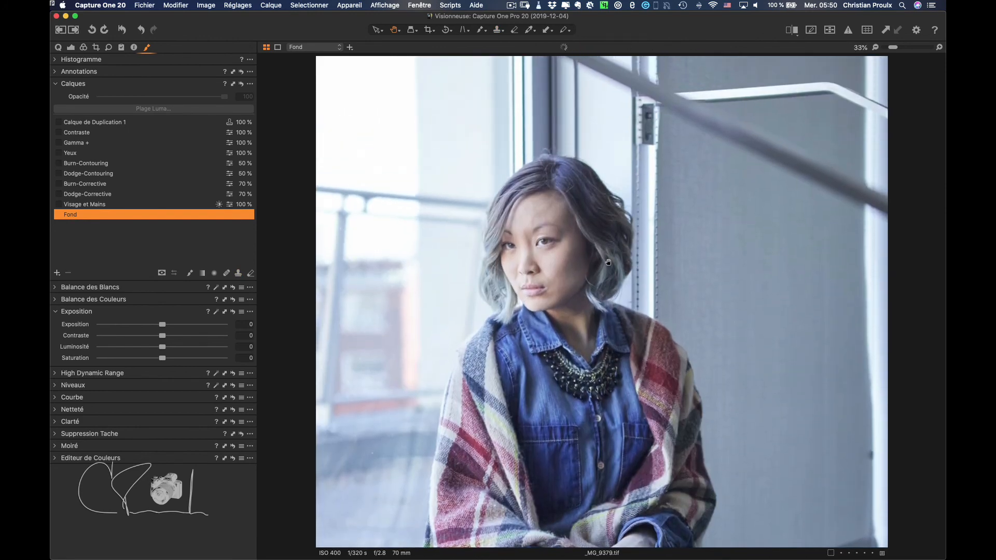
scroll(535, 259, "up", 3)
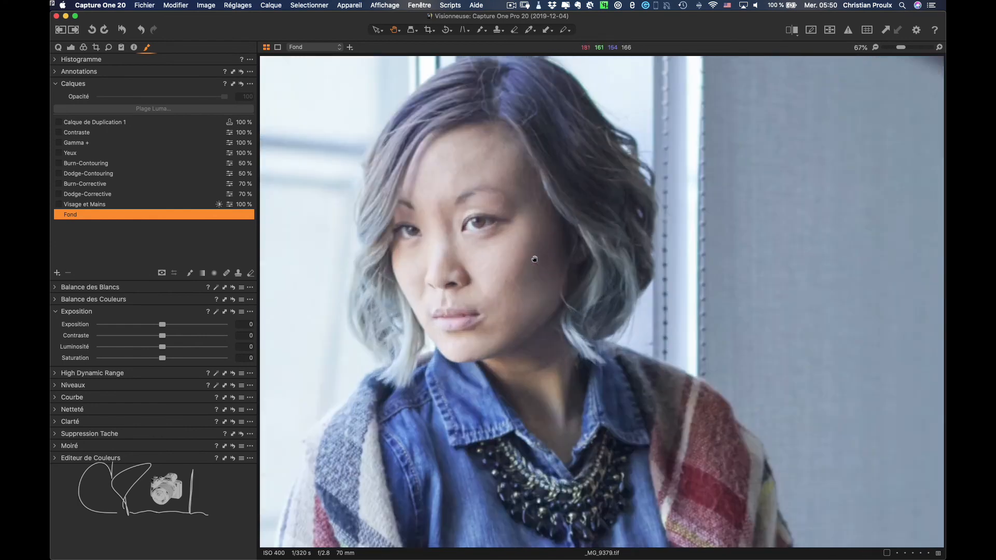
scroll(534, 259, "down", 2)
scroll(534, 258, "up", 2)
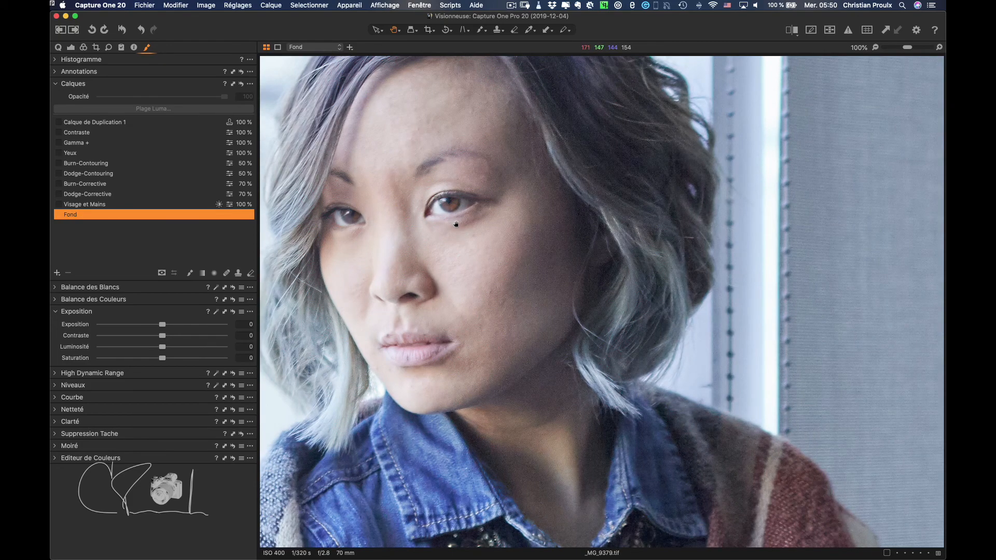
scroll(456, 224, "down", 4)
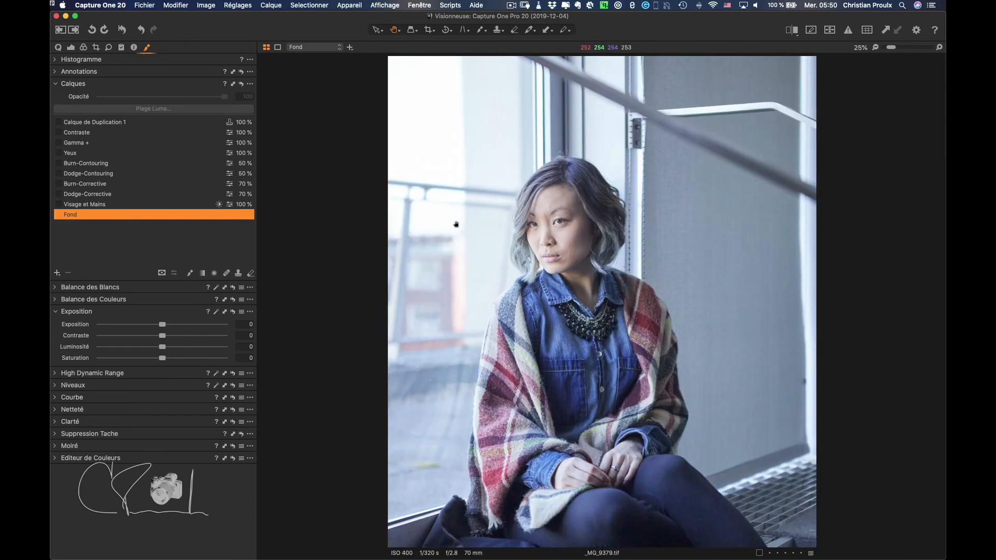
Step: Turn on the Visage et Mains layer and show its skin tone settings in the color editor
left_click(71, 205)
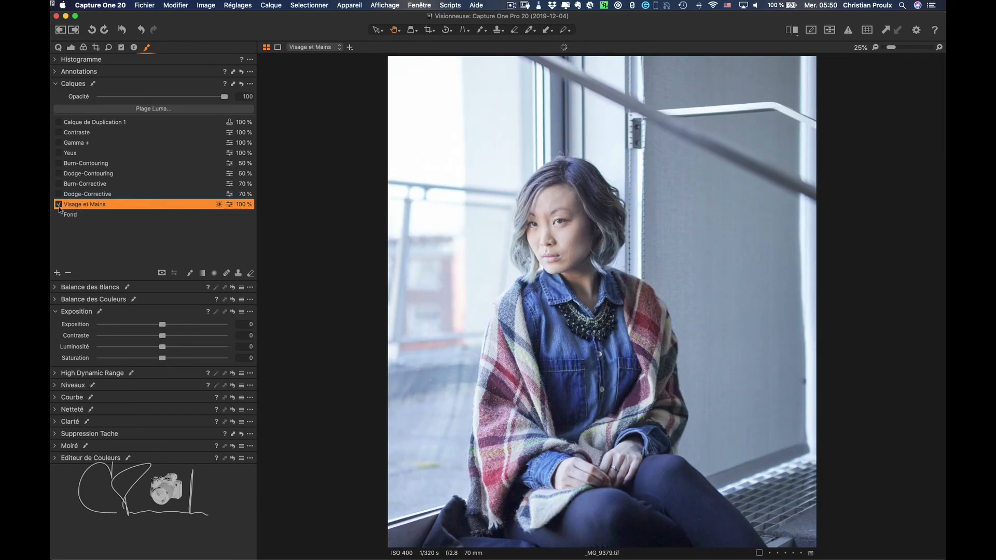
left_click(55, 458)
left_click(197, 478)
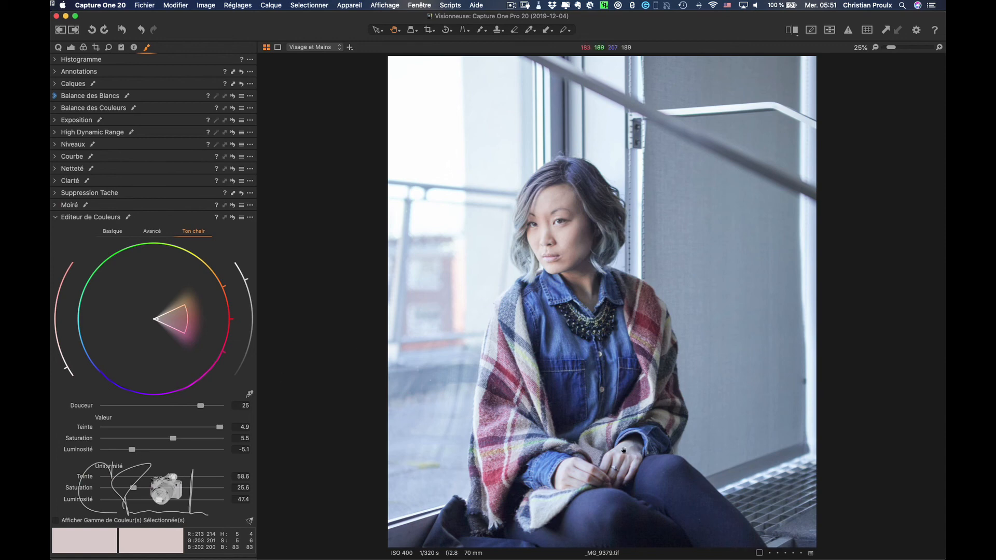
Step: Turn on the Dodge-Corrective layer and briefly display its mask on the face
left_click(56, 85)
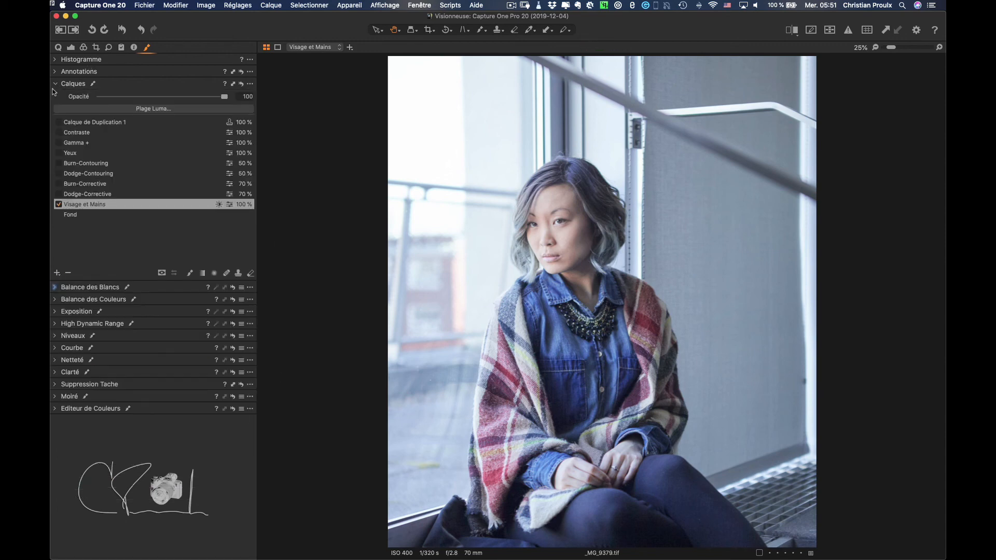
left_click(82, 195)
key("m")
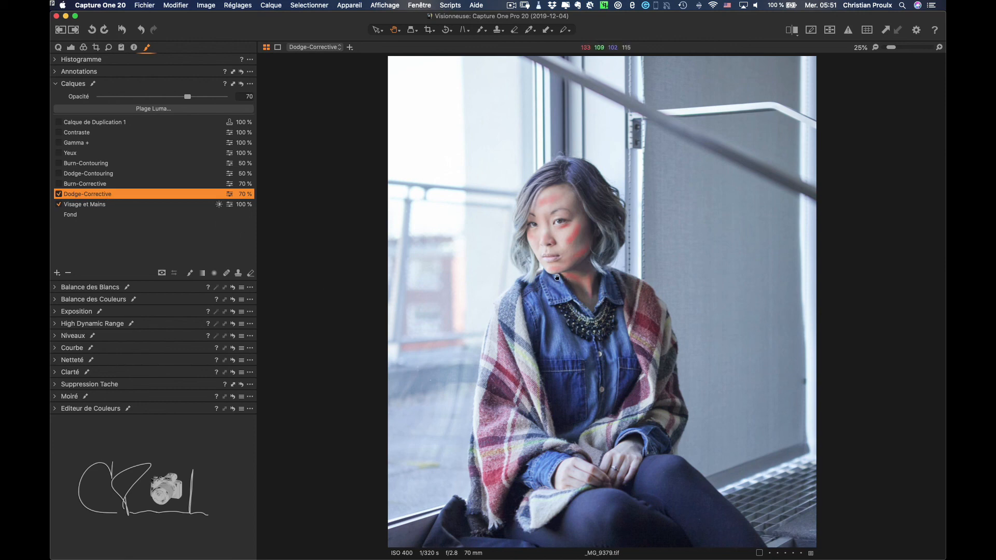
key("m")
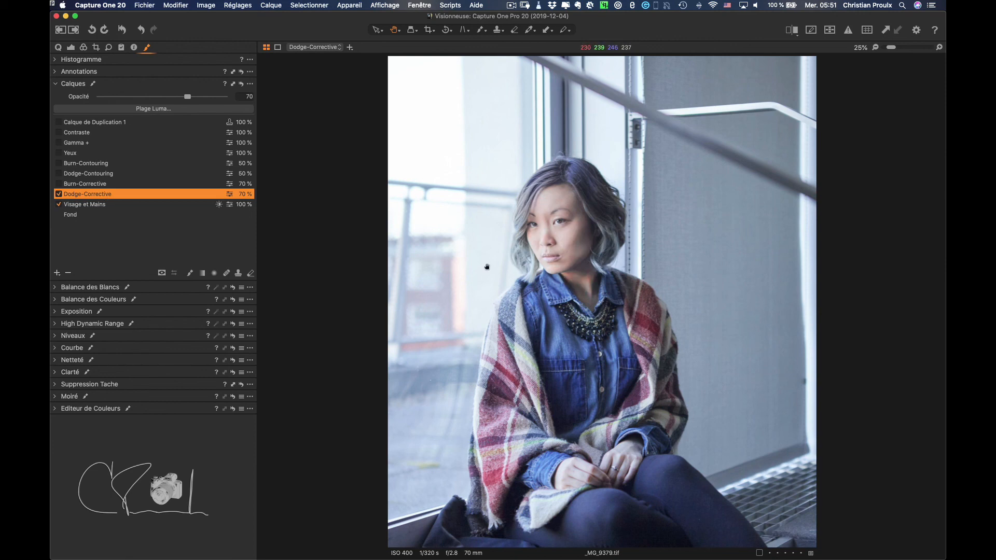
Step: Briefly display the Dodge-Corrective layer's mask again and turn on the Burn-Corrective layer
key("alt+m")
key("alt+m")
left_click(95, 185)
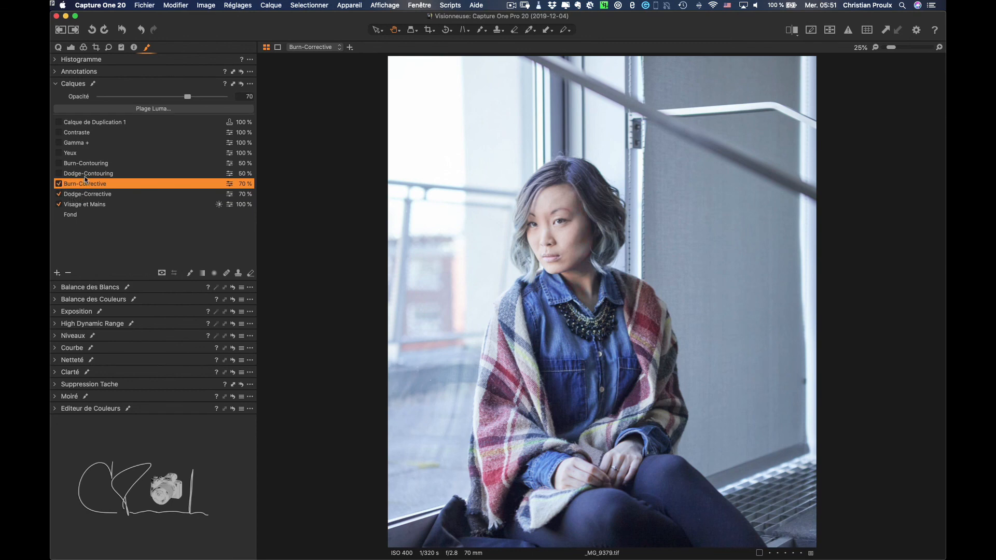
Step: Turn on the two contouring layers, Dodge-Contouring and Burn-Contouring
left_click(82, 172)
left_click(58, 173)
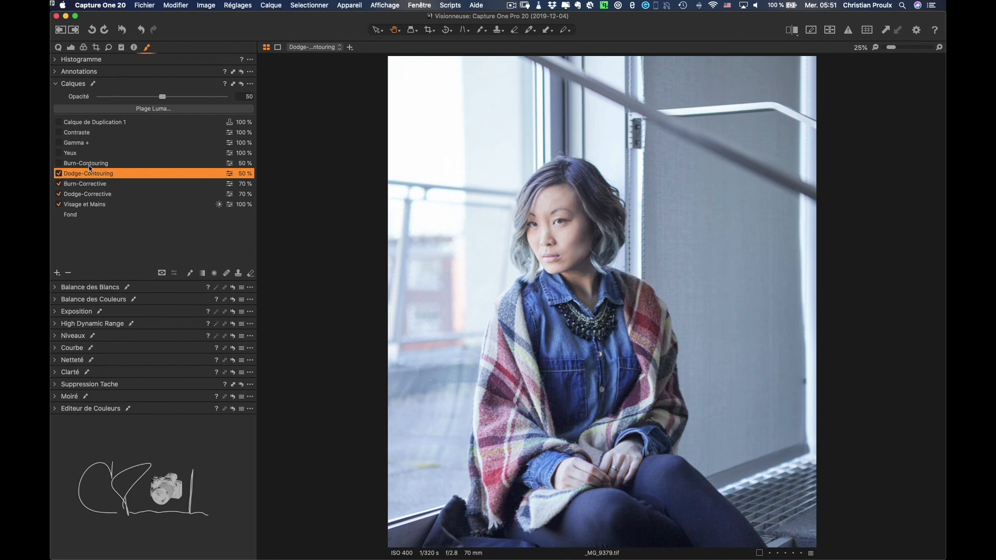
left_click(88, 163)
left_click(58, 164)
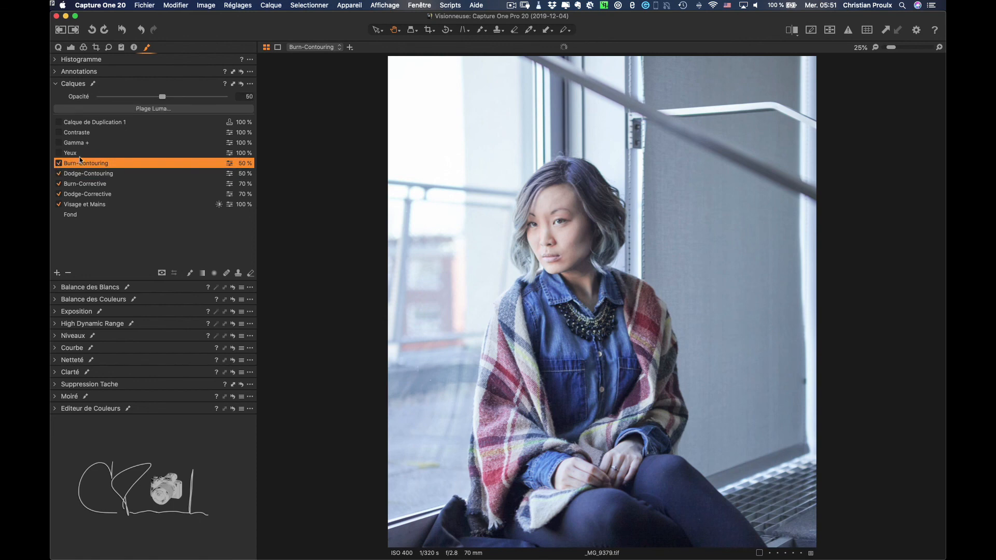
Step: Turn on the Yeux layer and the Gamma + layer
left_click(72, 153)
left_click(59, 153)
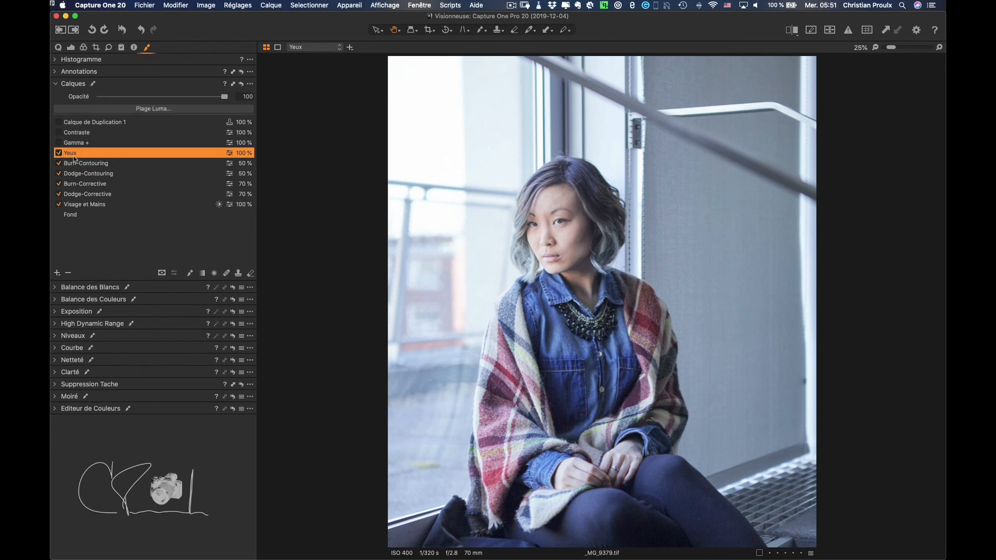
left_click(73, 143)
left_click(59, 143)
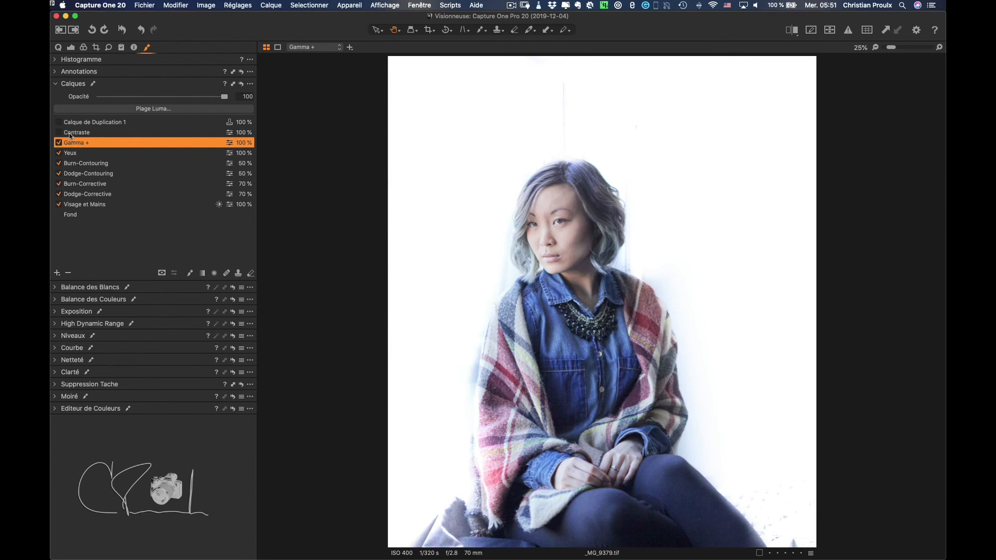
Step: Turn on the Contraste and Calque de Duplication 1 layers to show the finished portrait in full
left_click(69, 133)
left_click(59, 133)
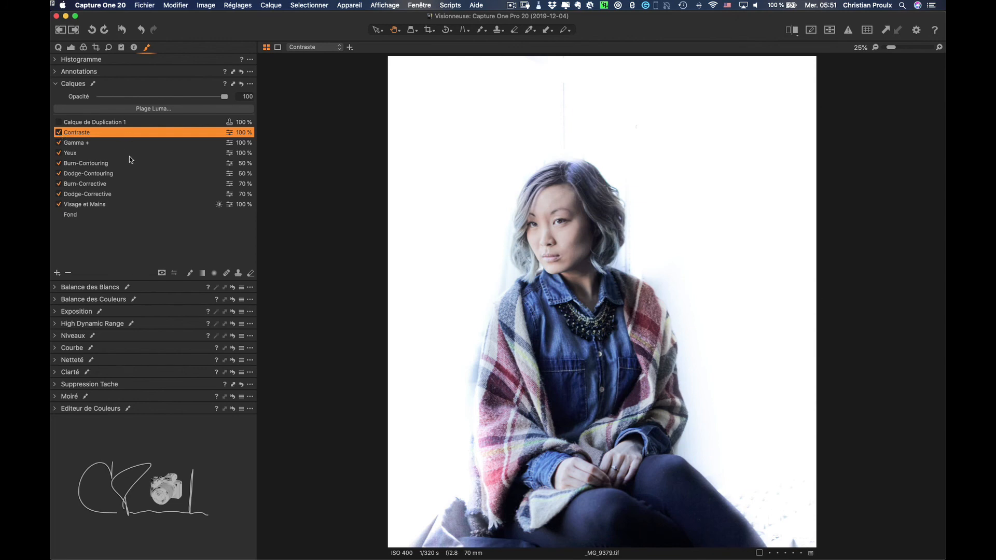
left_click(86, 123)
left_click(58, 122)
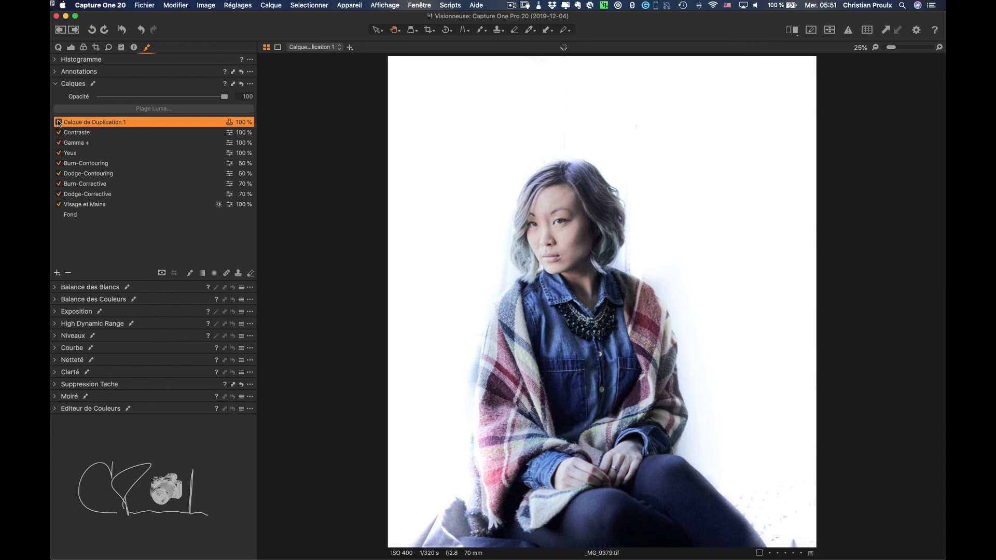
key("comma")
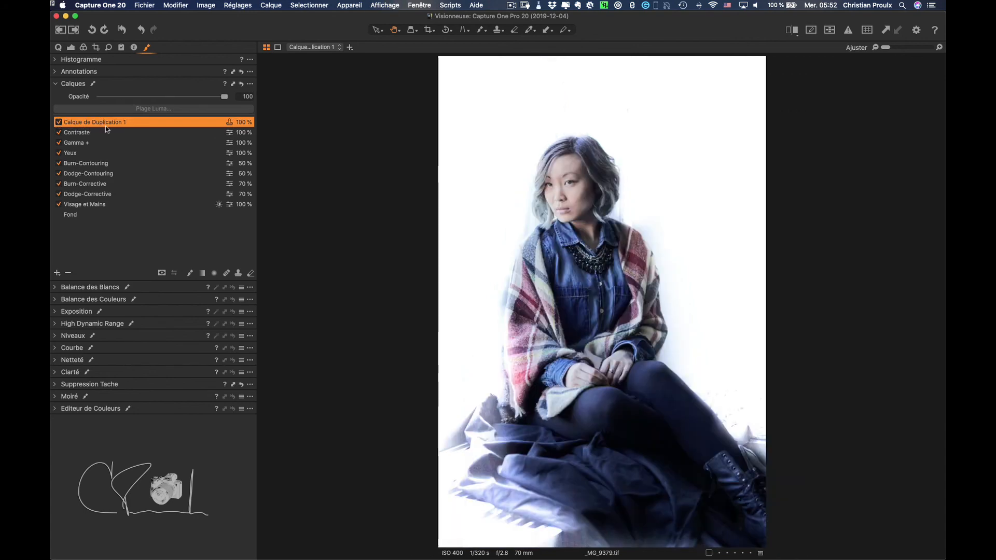